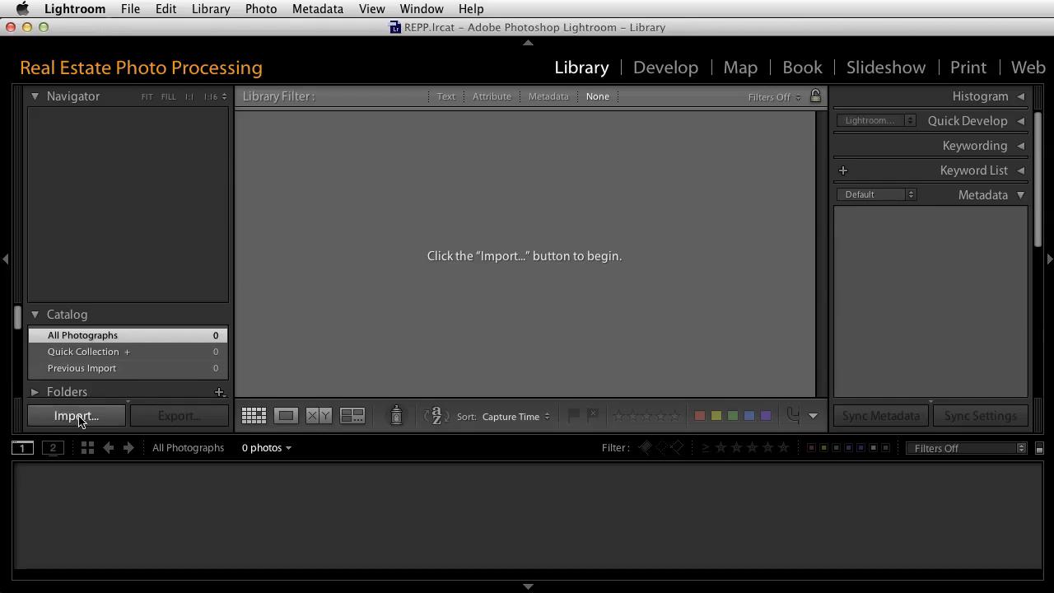
{"action": "left_click", "coordinate": [132, 9]}
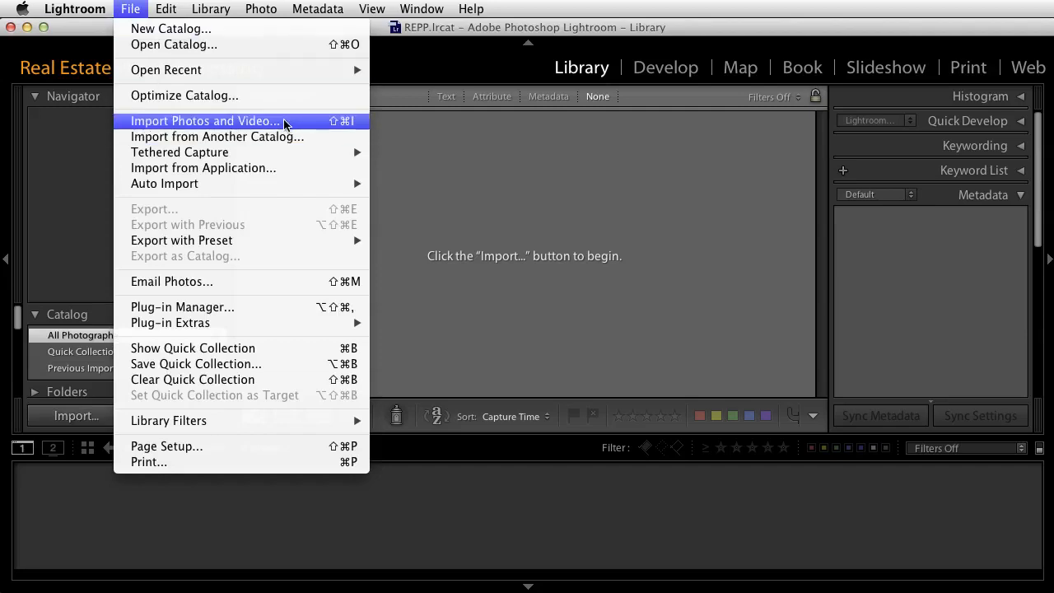
{"action": "left_click", "coordinate": [434, 152]}
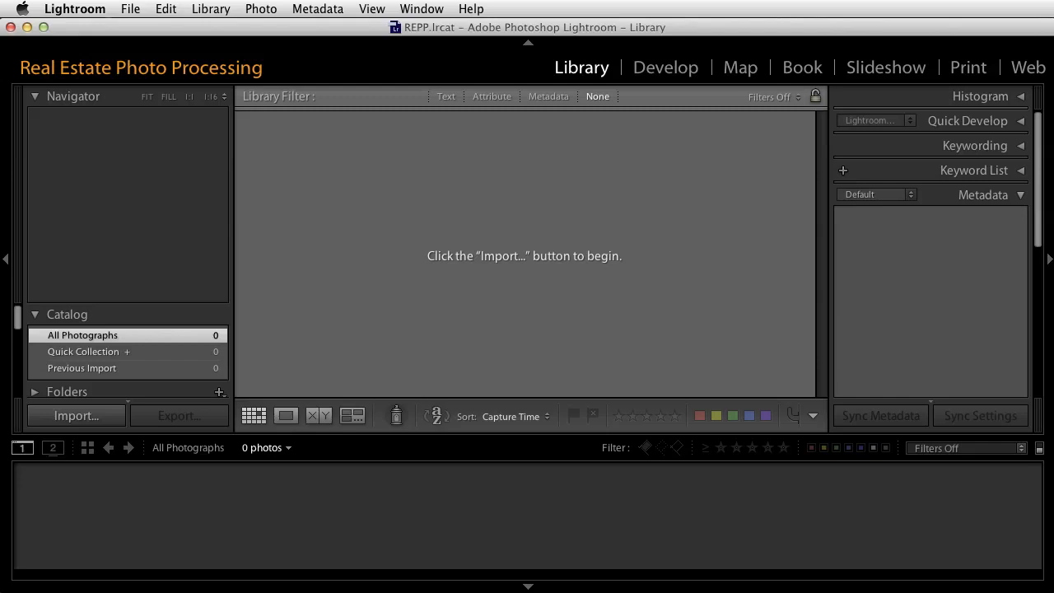
Review the import options in the general preferences and close the preferences.
{"action": "left_click", "coordinate": [83, 9]}
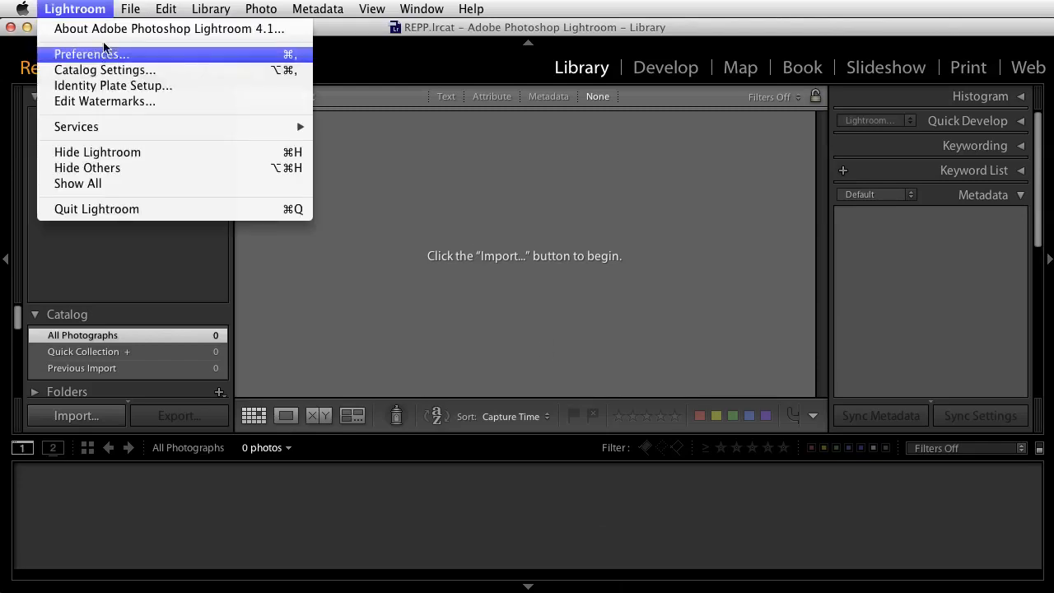
{"action": "left_click", "coordinate": [98, 55]}
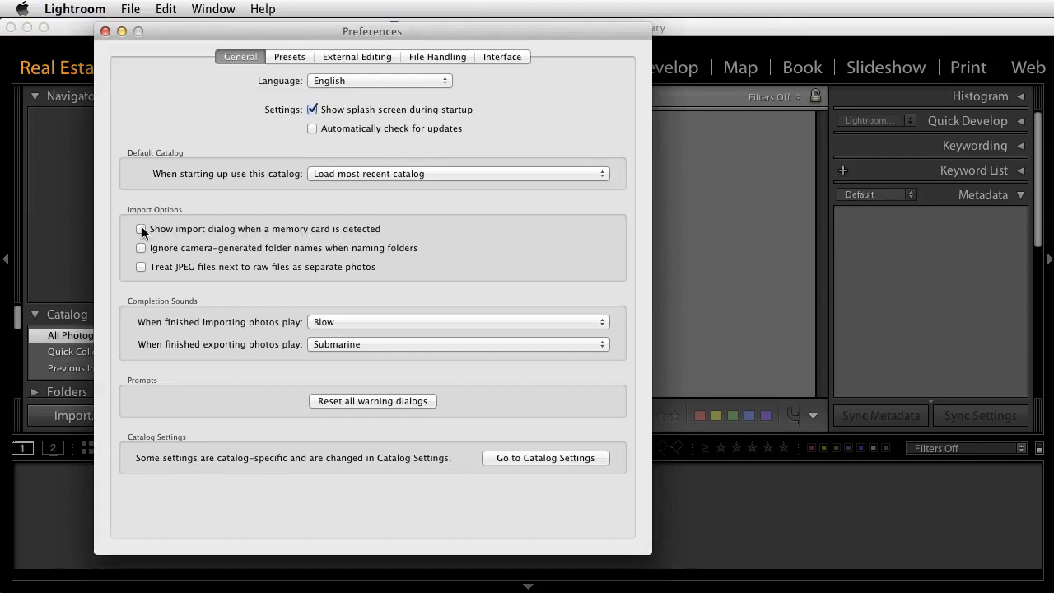
{"action": "left_click", "coordinate": [106, 33]}
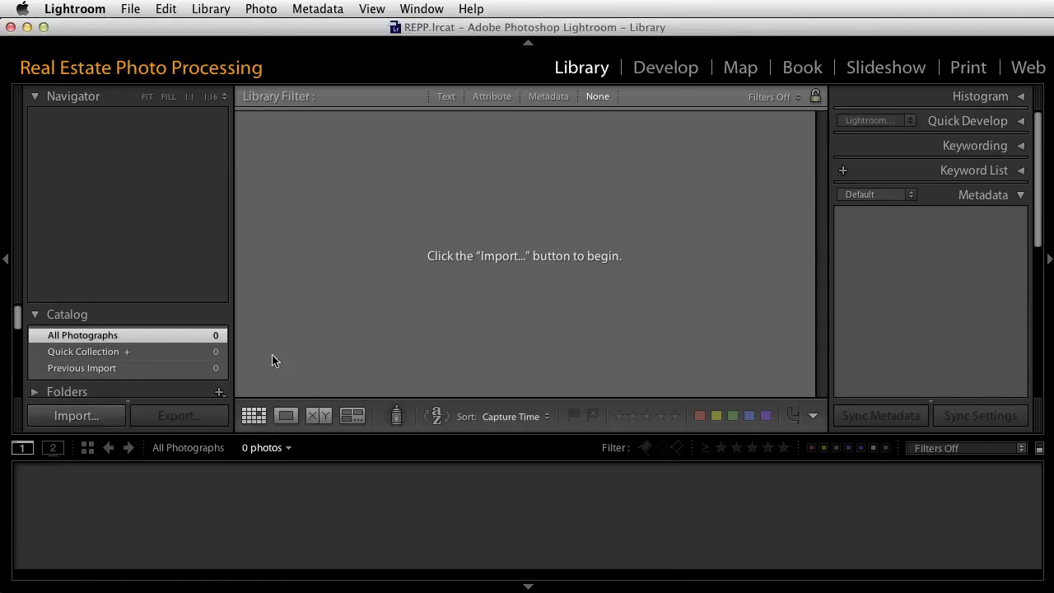
Start a photo import from the EOS_DIGITAL card and look through all the photos offered for import.
{"action": "left_click", "coordinate": [79, 411]}
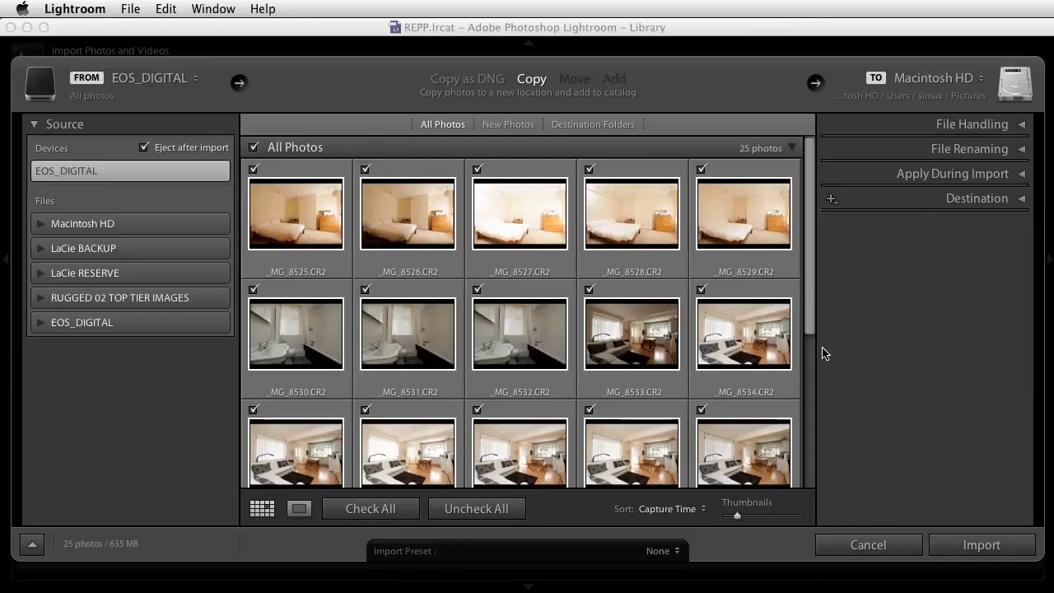
{"action": "left_click_drag", "start_coordinate": [808, 291], "coordinate": [810, 483]}
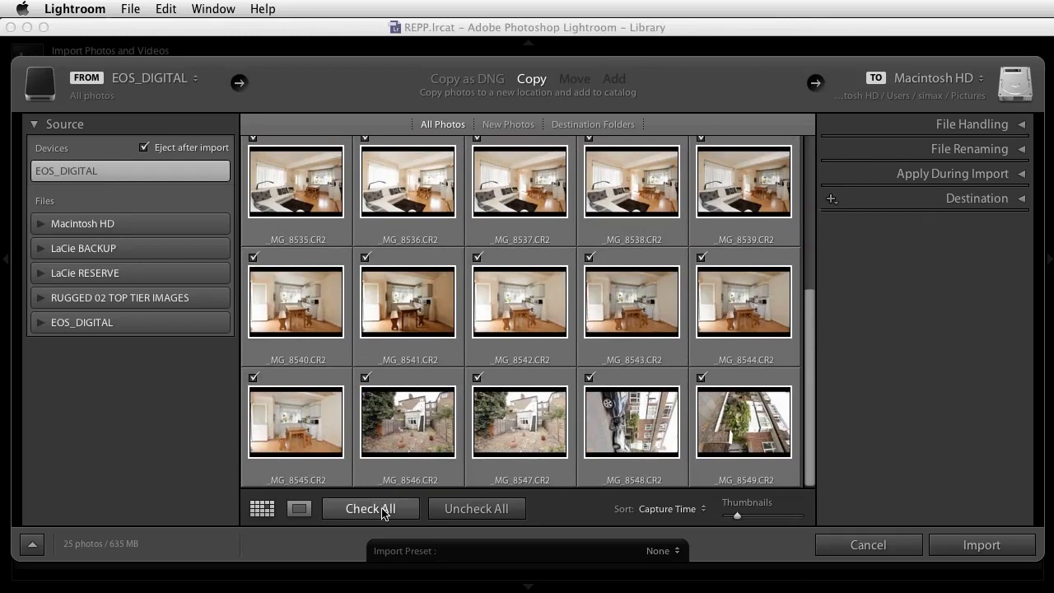
{"action": "left_click_drag", "start_coordinate": [809, 391], "coordinate": [813, 206]}
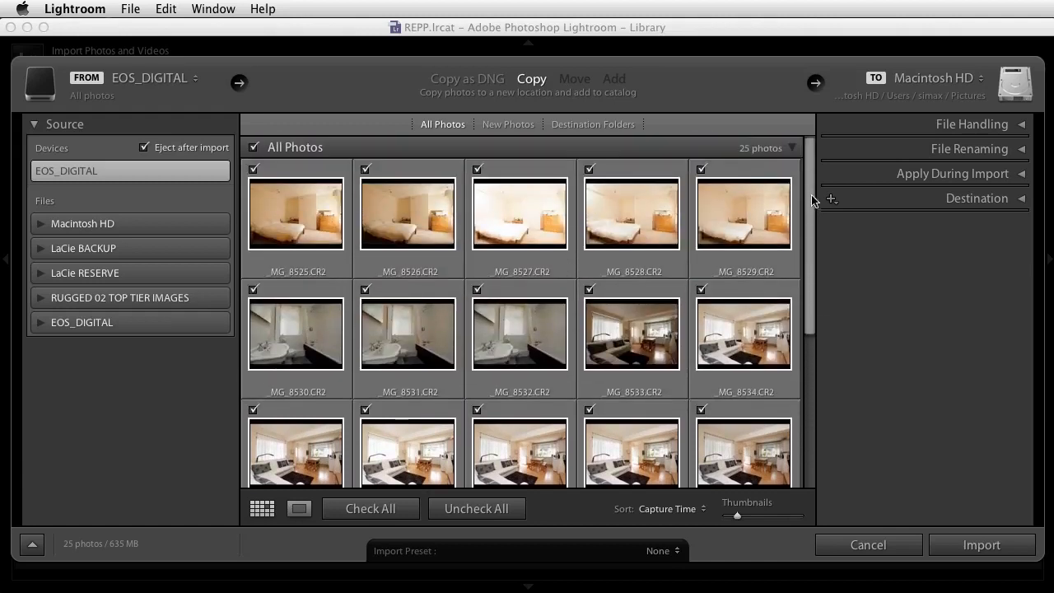
Exclude the photo _MG_8527.CR2 from the import and include it again.
{"action": "left_click", "coordinate": [478, 171]}
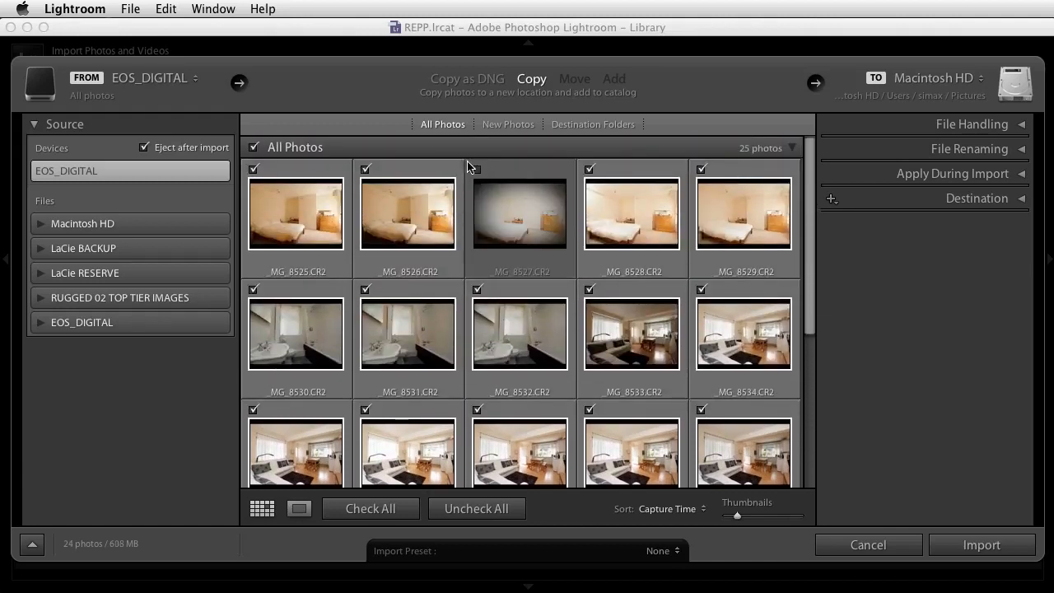
{"action": "left_click", "coordinate": [477, 170]}
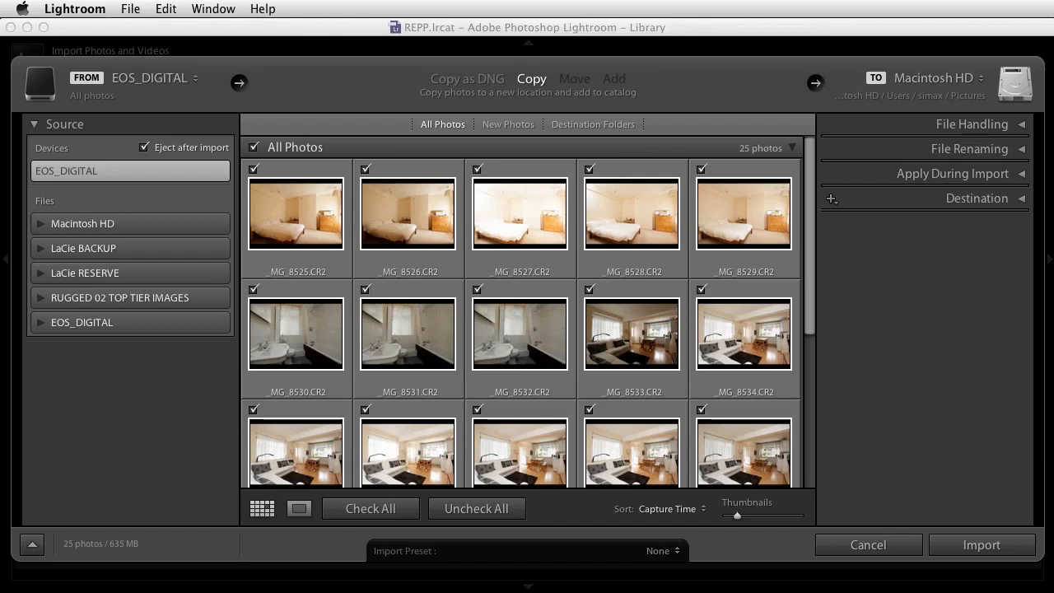
Set the import file handling to render Standard previews and not import suspected duplicates.
{"action": "left_click", "coordinate": [1025, 125]}
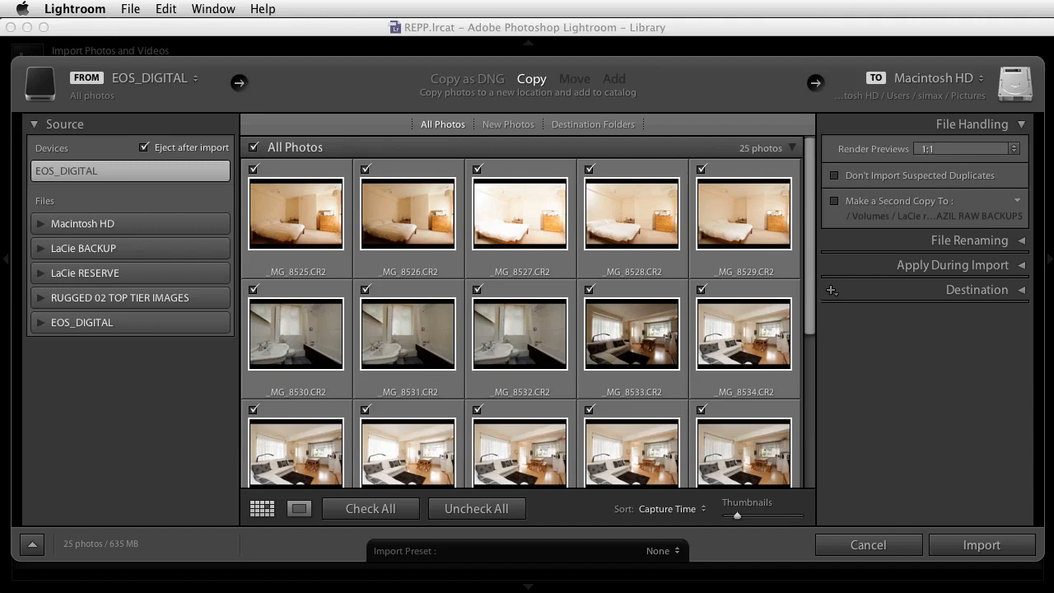
{"action": "left_click", "coordinate": [1014, 149]}
{"action": "left_click", "coordinate": [961, 134]}
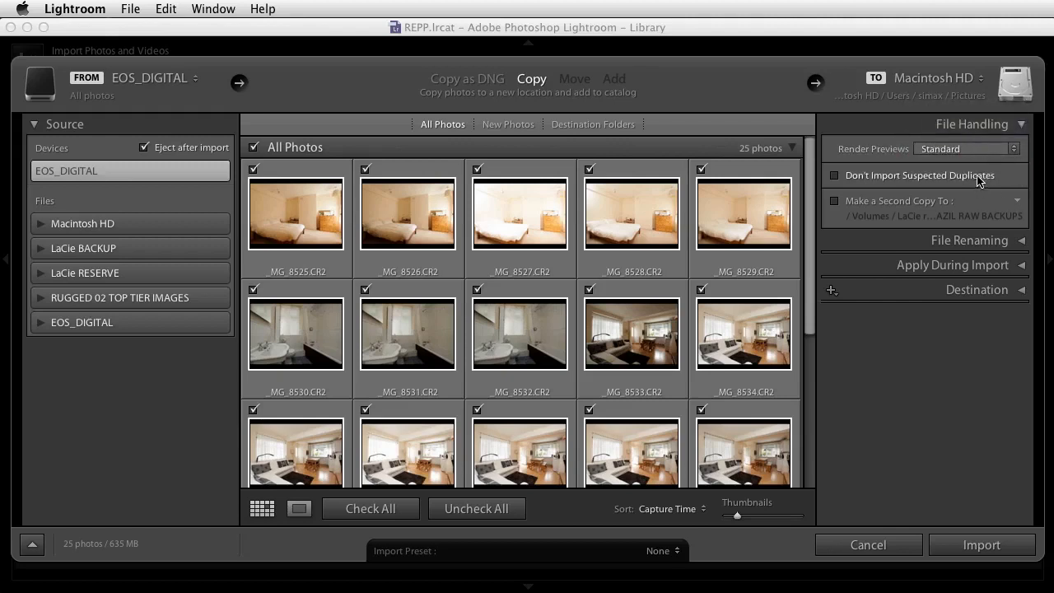
{"action": "left_click", "coordinate": [834, 175]}
Turn the option for making a second copy of the imported files on and off again.
{"action": "left_click", "coordinate": [835, 201]}
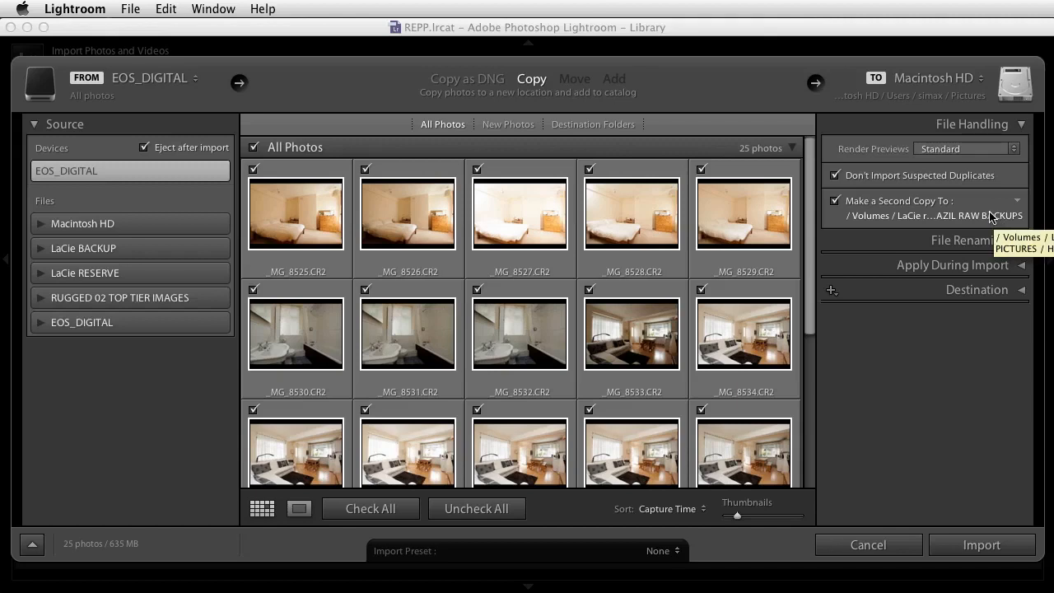
{"action": "left_click", "coordinate": [835, 201]}
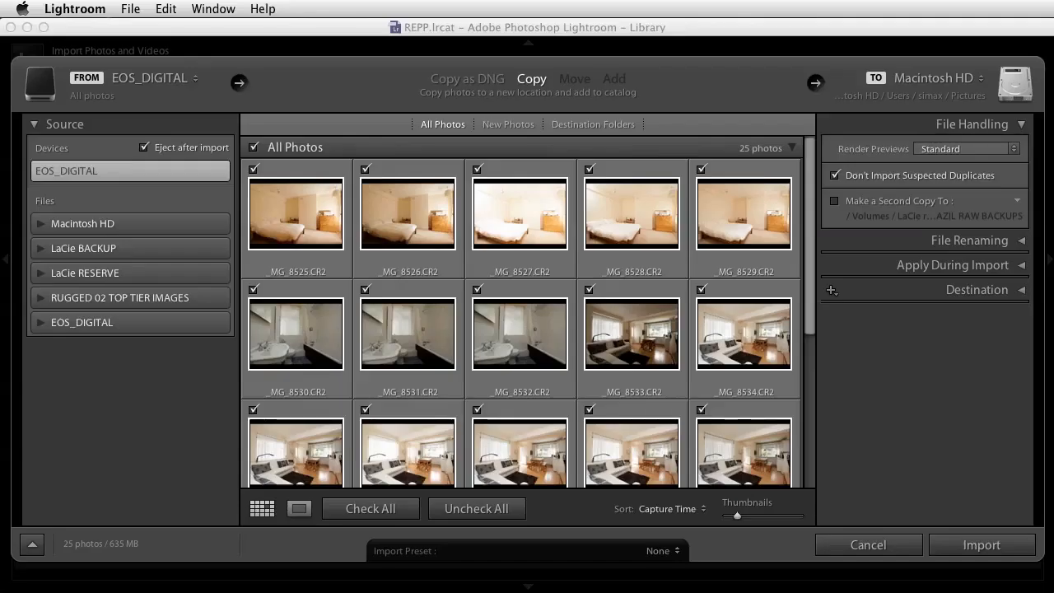
Enable renaming of the files during import.
{"action": "left_click", "coordinate": [1023, 242]}
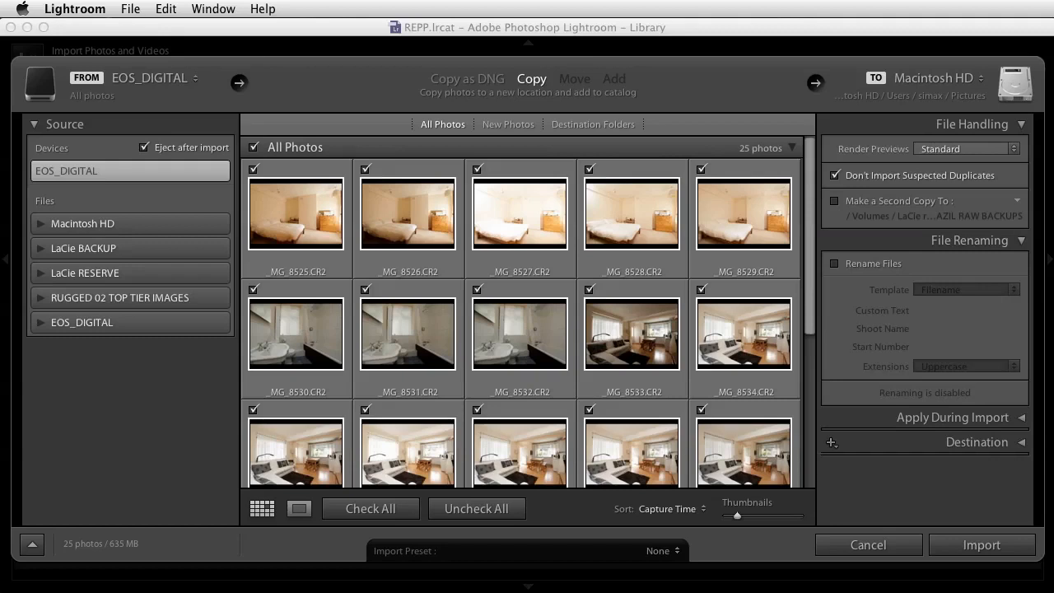
{"action": "left_click", "coordinate": [834, 264]}
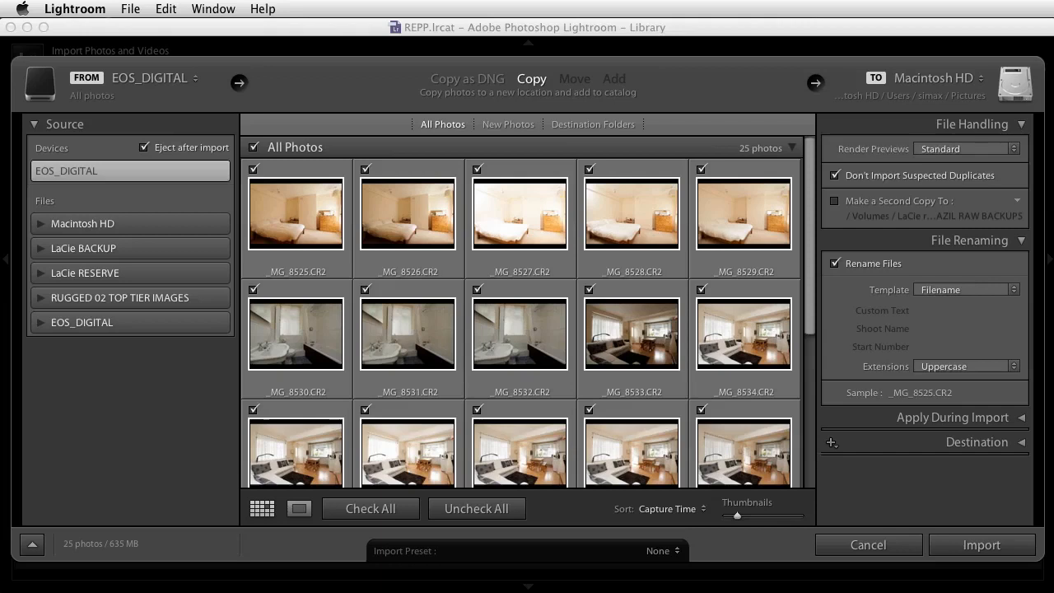
{"action": "left_click", "coordinate": [1014, 290]}
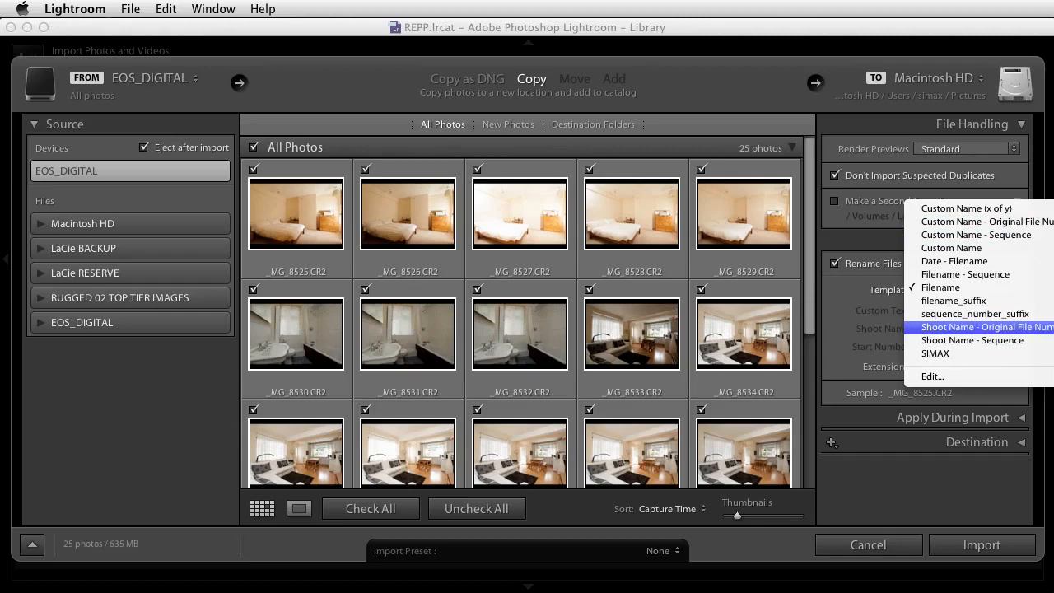
{"action": "left_click", "coordinate": [939, 327]}
{"action": "left_click", "coordinate": [933, 329]}
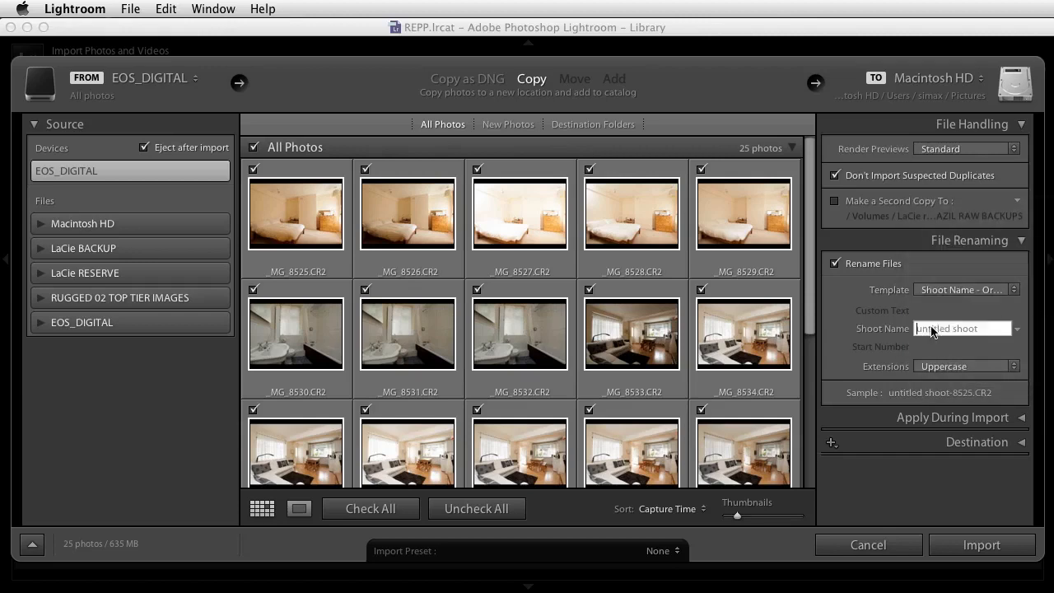
{"action": "type", "text": "tate_valetta_"}
{"action": "left_click_drag", "start_coordinate": [979, 329], "coordinate": [917, 321]}
{"action": "key", "text": "BackSpace"}
{"action": "left_click", "coordinate": [1008, 312]}
{"action": "left_click", "coordinate": [1016, 290]}
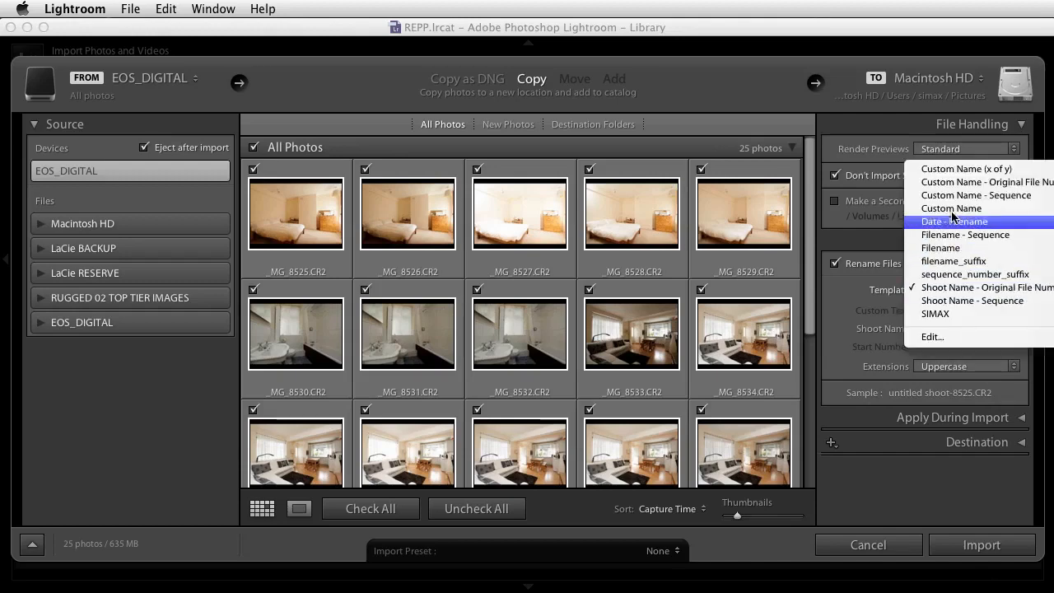
{"action": "left_click", "coordinate": [947, 252]}
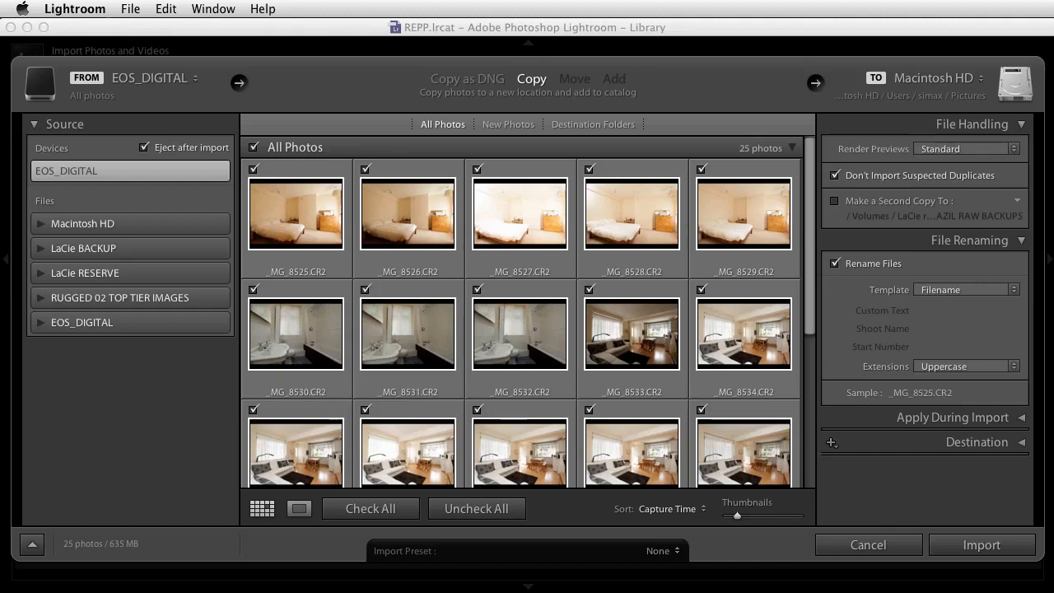
Choose the Date - Filename renaming template and open it in the Filename Template Editor.
{"action": "left_click", "coordinate": [1014, 290]}
{"action": "left_click", "coordinate": [955, 261]}
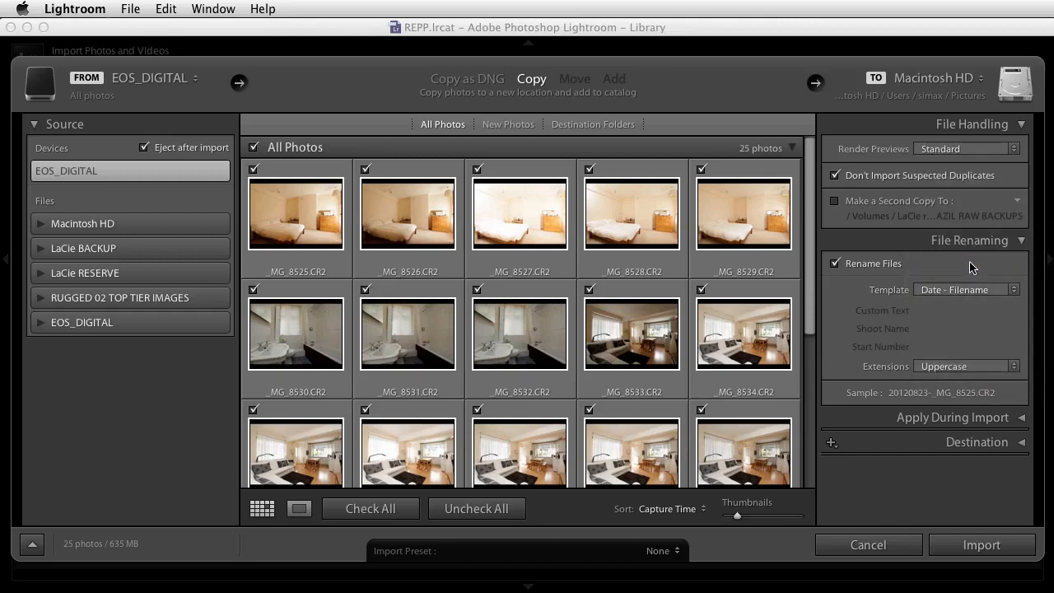
{"action": "left_click", "coordinate": [1012, 289]}
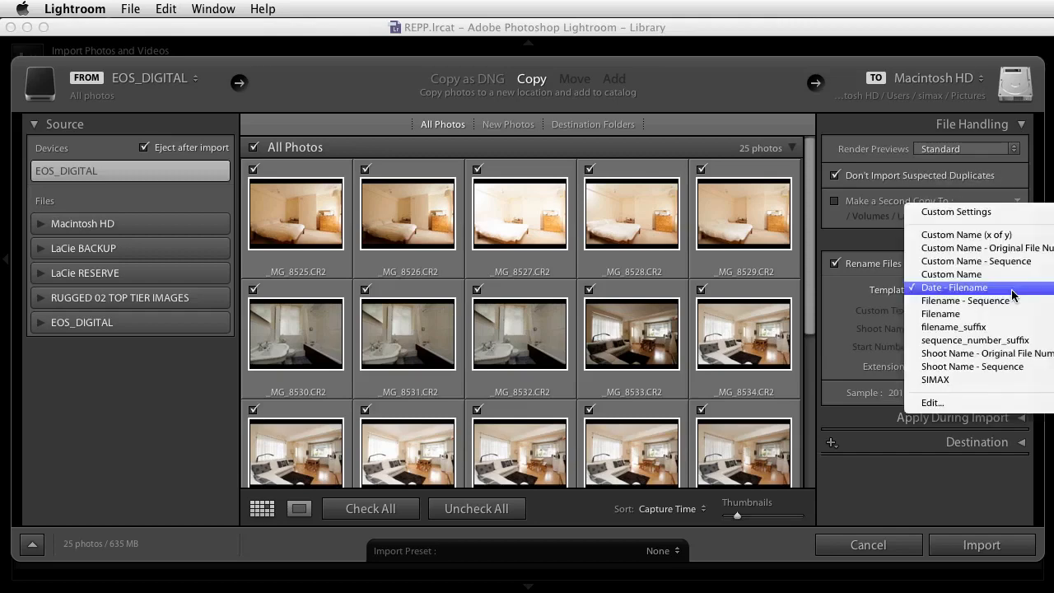
{"action": "left_click", "coordinate": [933, 403]}
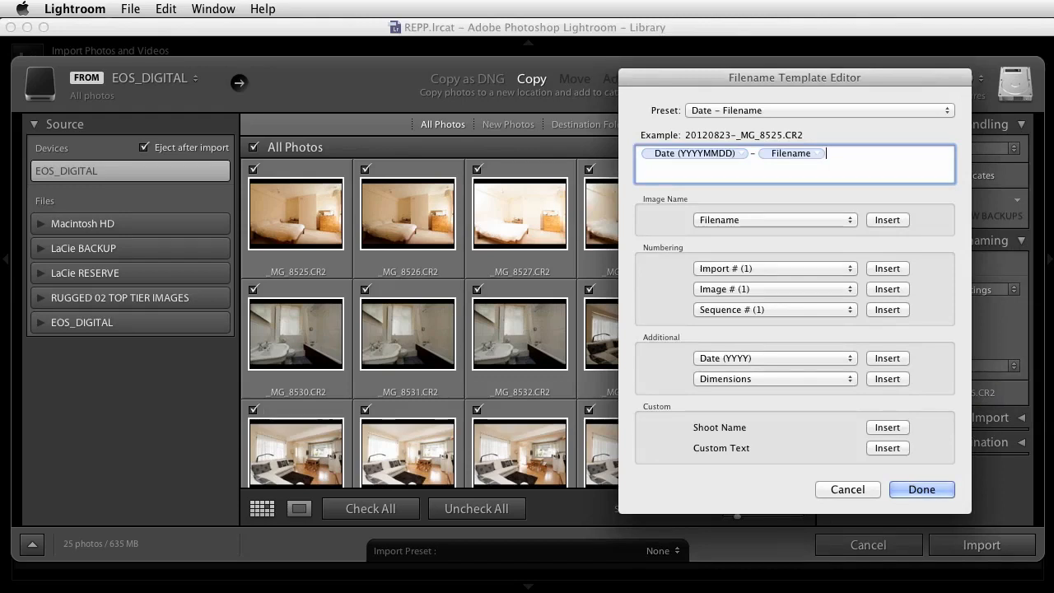
Edit the template to begin with simax_ and replace the hyphen between date and filename with an underscore.
{"action": "left_click", "coordinate": [637, 153]}
{"action": "type", "text": "simax_"}
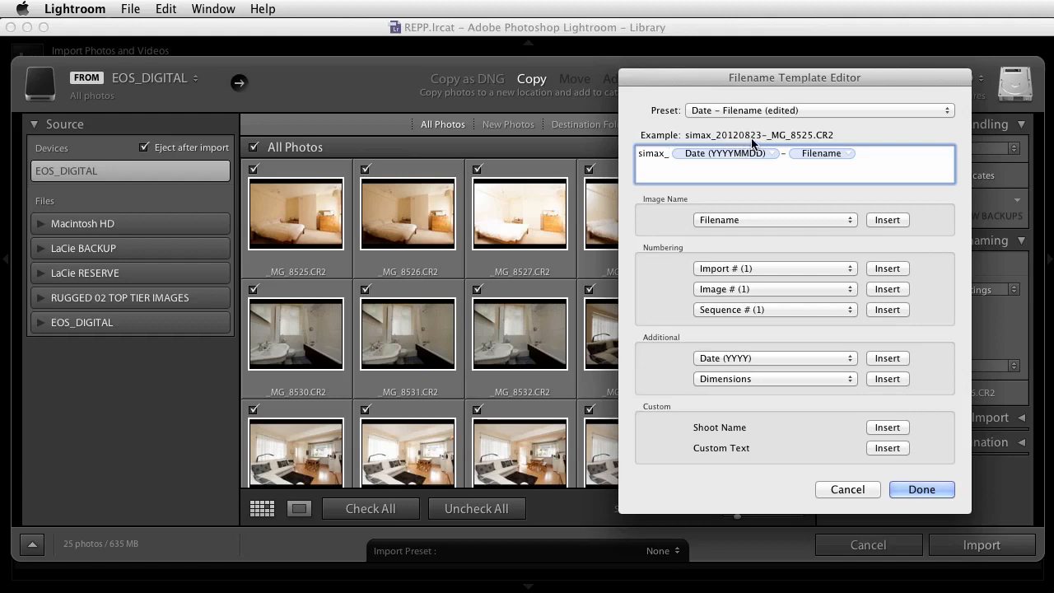
{"action": "left_click", "coordinate": [787, 154]}
{"action": "double_click", "coordinate": [787, 152]}
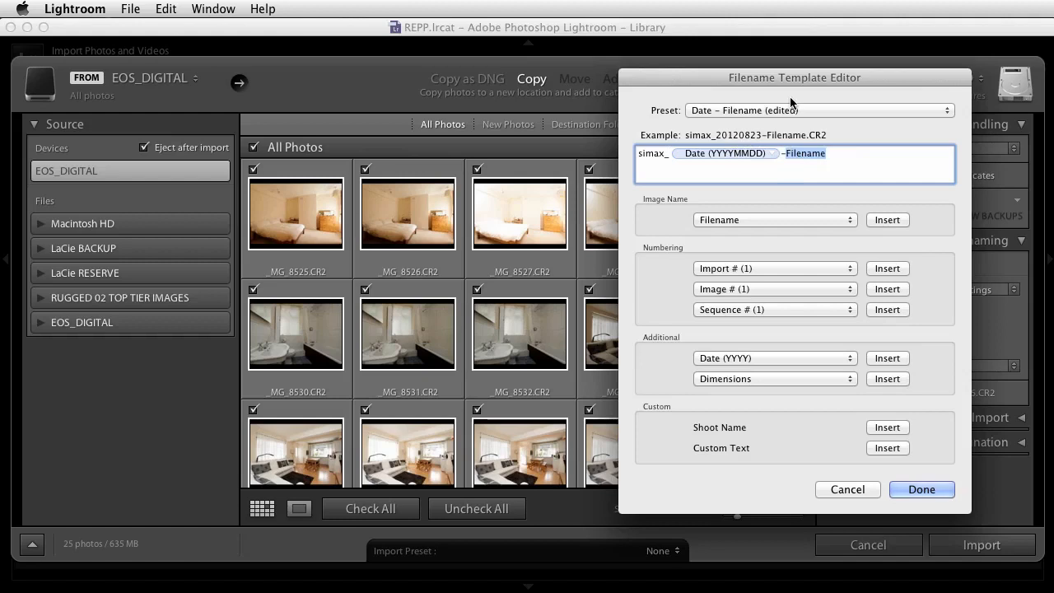
{"action": "left_click", "coordinate": [785, 153]}
{"action": "key", "text": "BackSpace"}
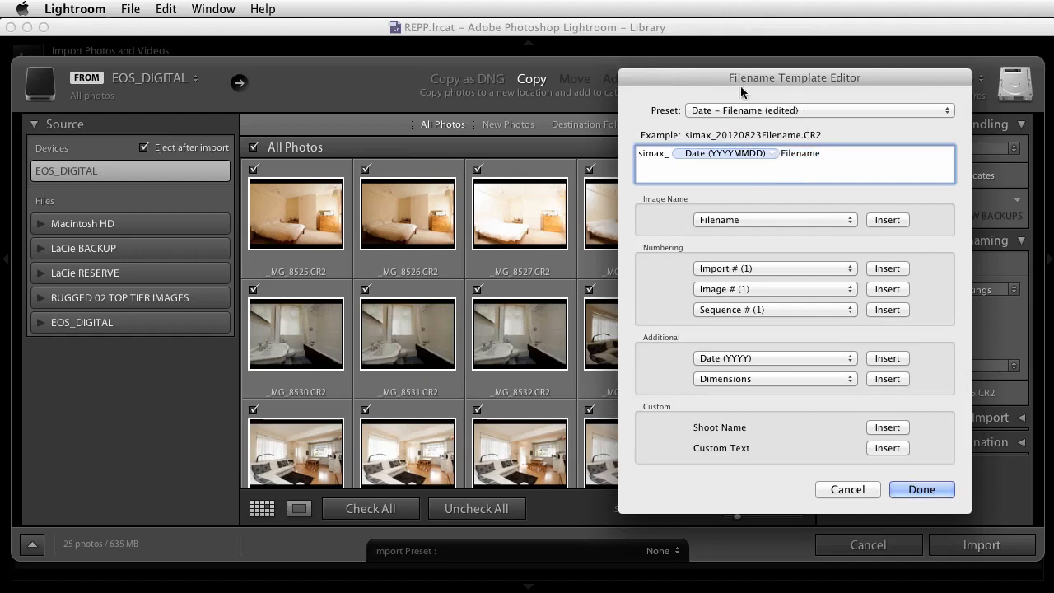
{"action": "type", "text": "_"}
{"action": "key", "text": "super+a"}
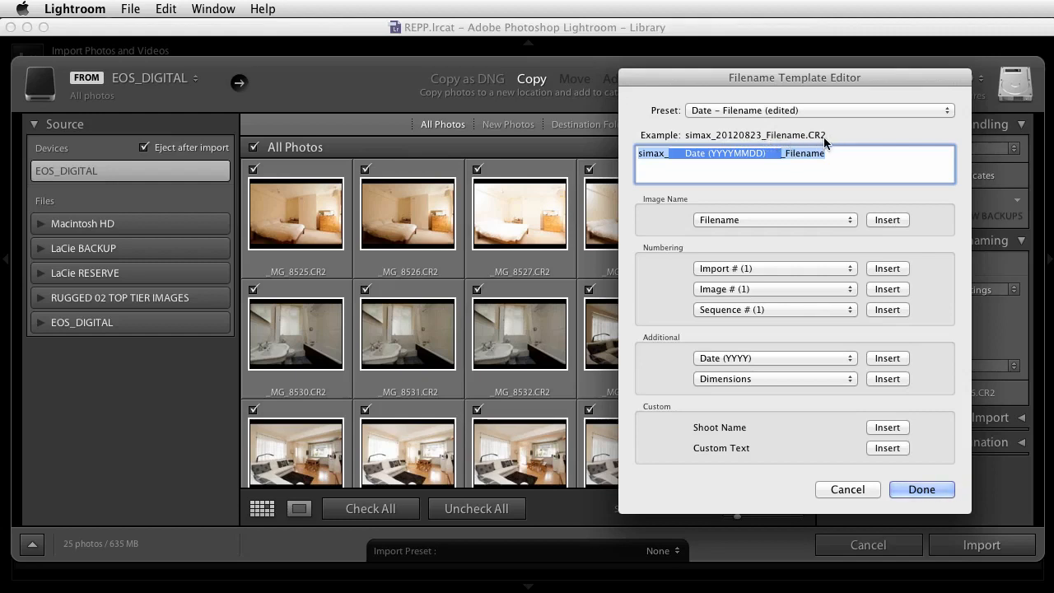
Load the SIMAX preset in the Filename Template Editor and apply it as the renaming template.
{"action": "left_click", "coordinate": [948, 111]}
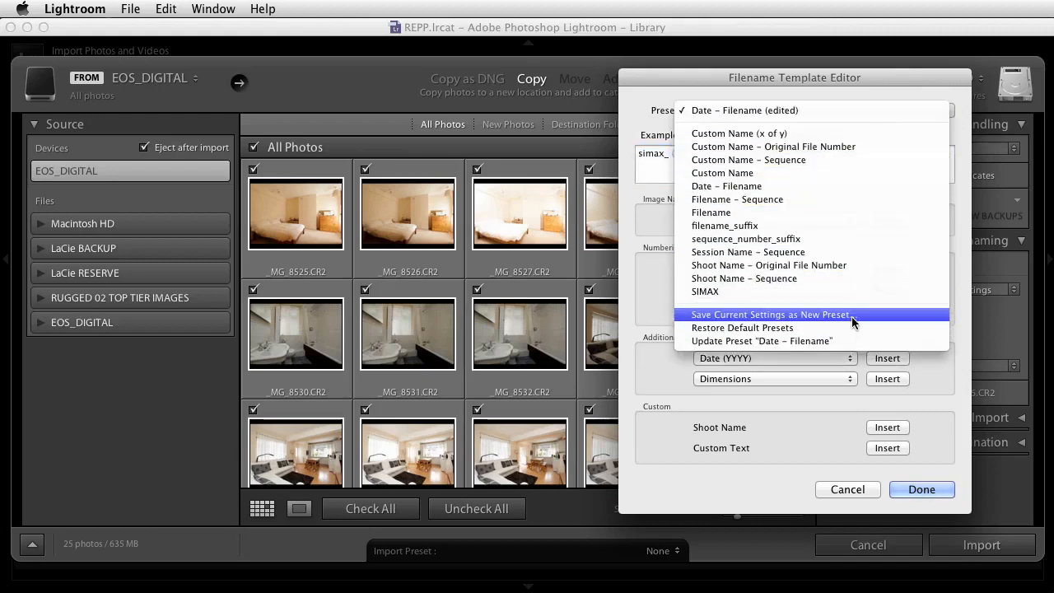
{"action": "left_click", "coordinate": [713, 293]}
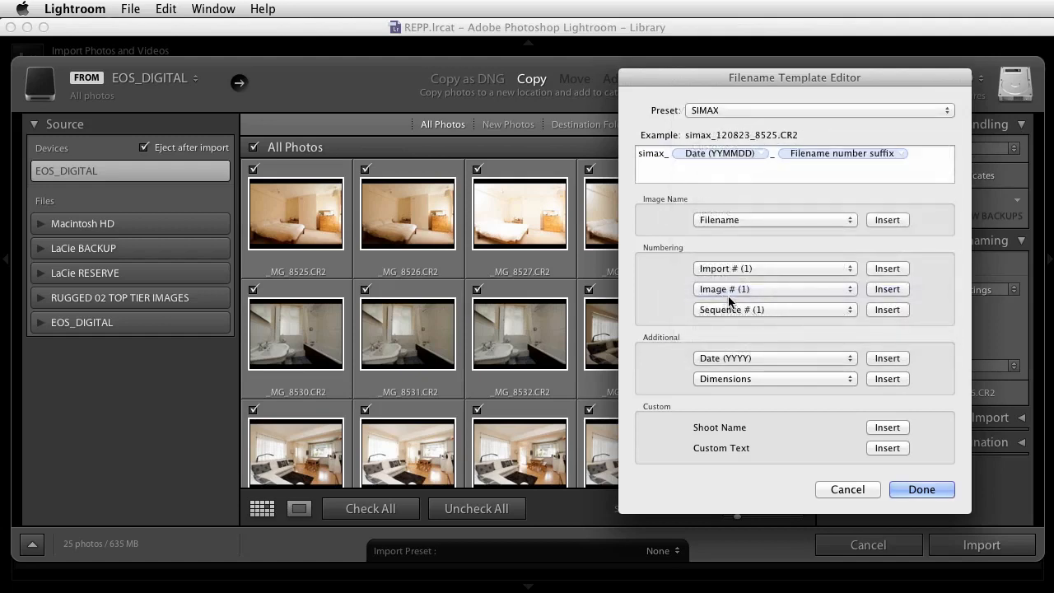
{"action": "left_click", "coordinate": [922, 491]}
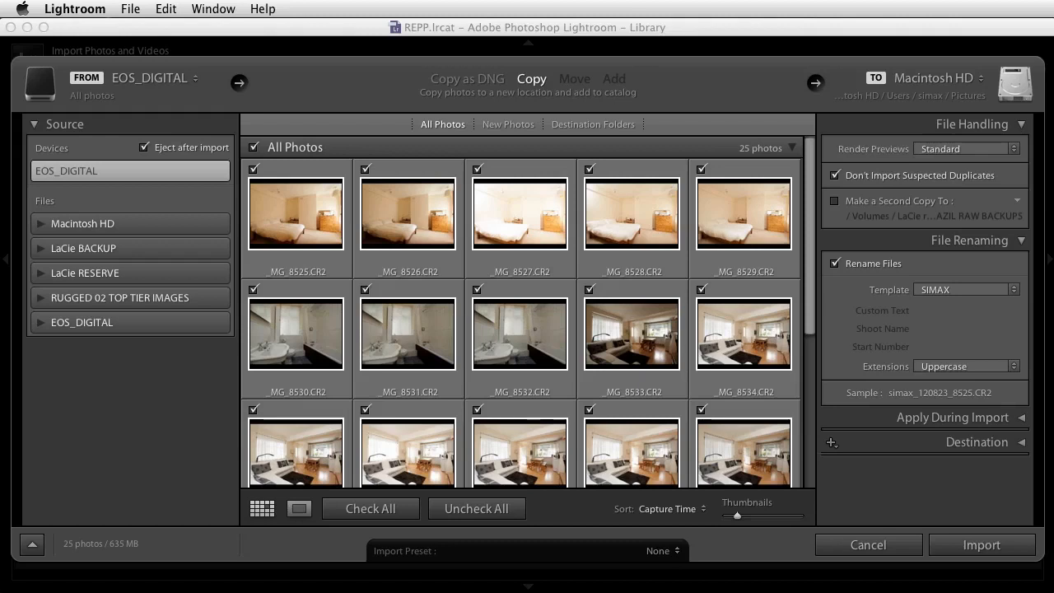
{"action": "left_click", "coordinate": [1022, 418]}
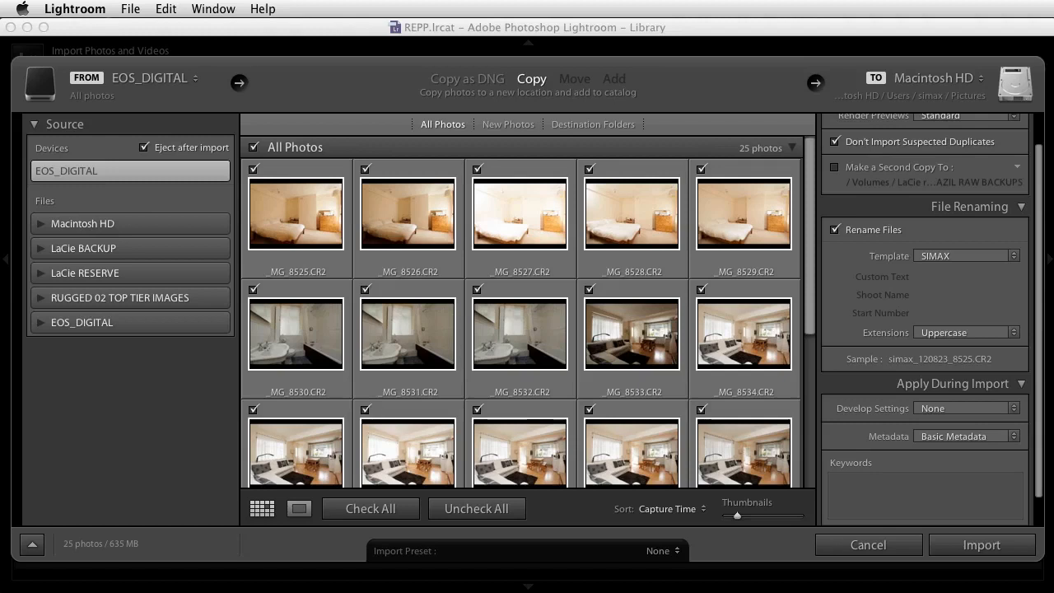
{"action": "left_click", "coordinate": [1014, 408]}
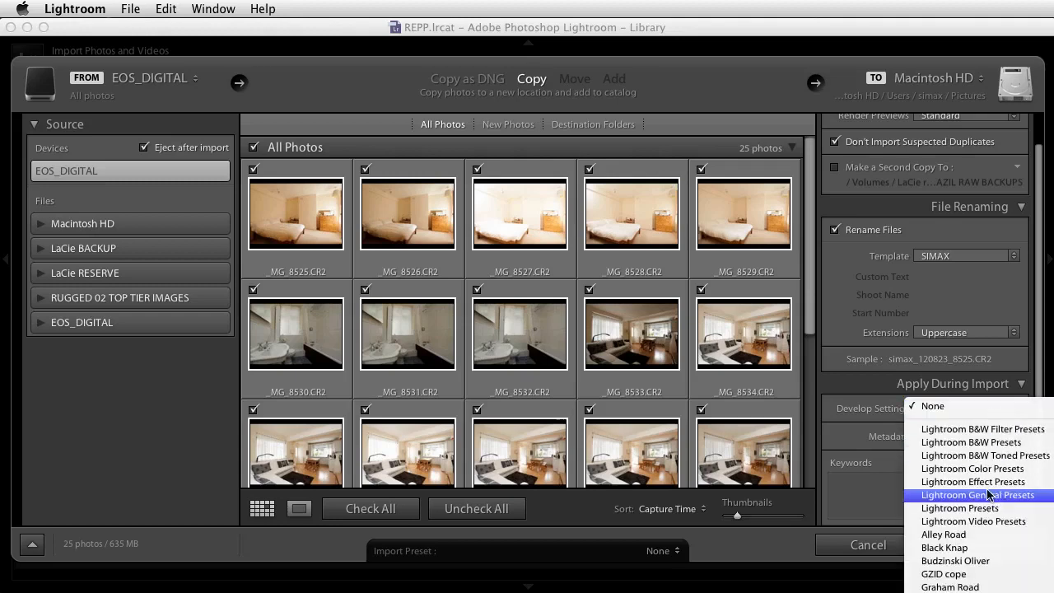
{"action": "left_click", "coordinate": [875, 499]}
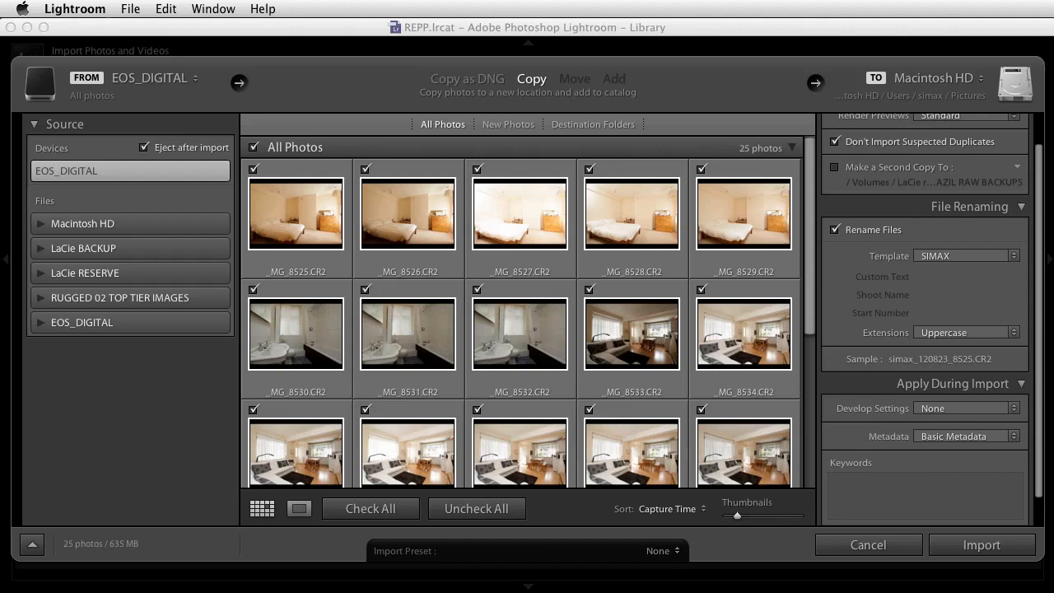
{"action": "left_click", "coordinate": [1013, 410]}
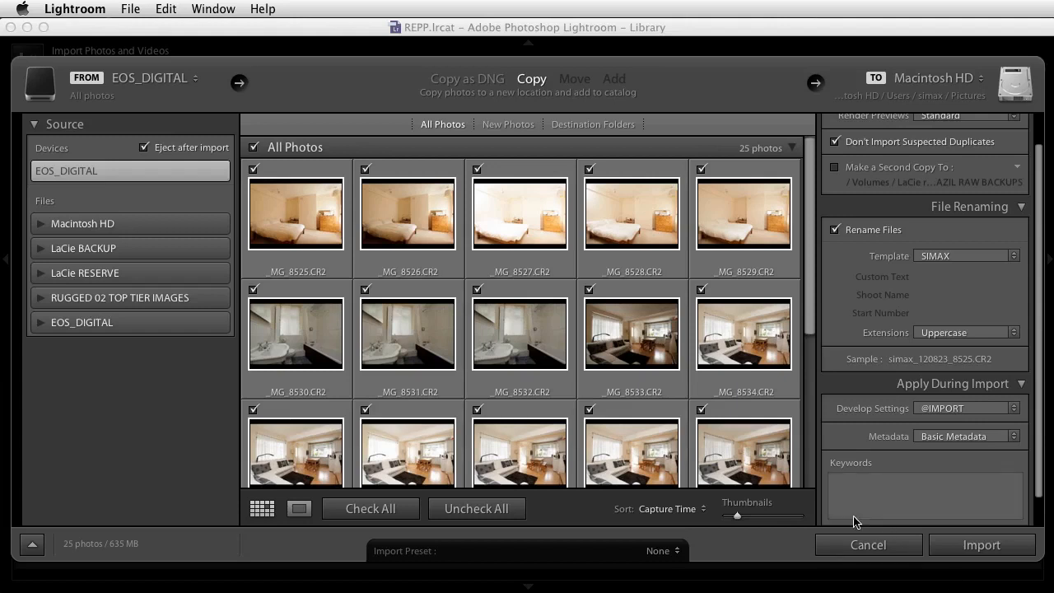
Enter the keywords tate, valetta to apply to the photos during import.
{"action": "left_click", "coordinate": [846, 487]}
{"action": "type", "text": "tate,"}
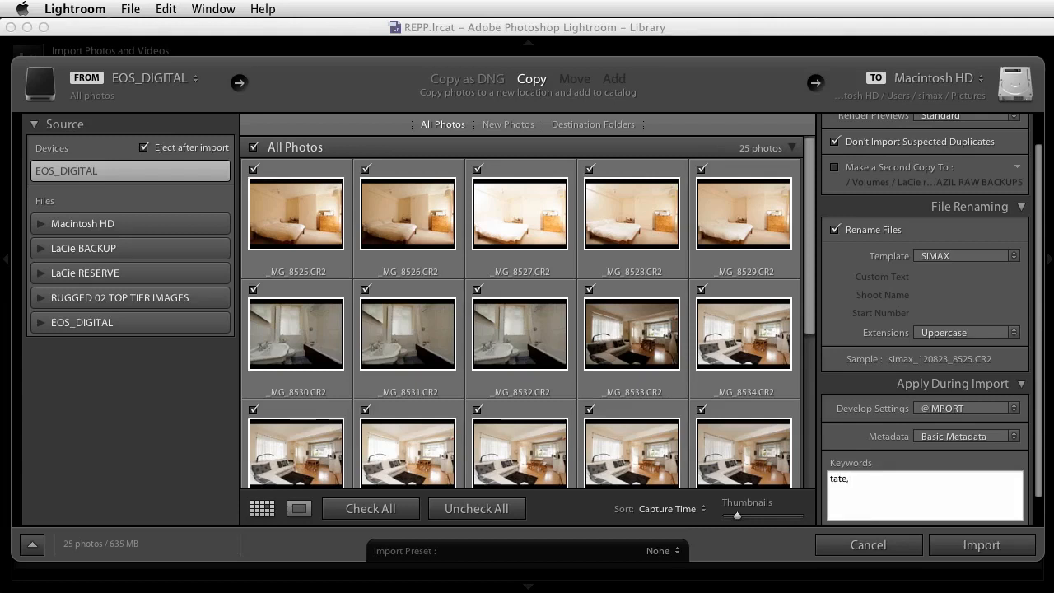
{"action": "type", "text": " valetta,"}
{"action": "key", "text": "Return"}
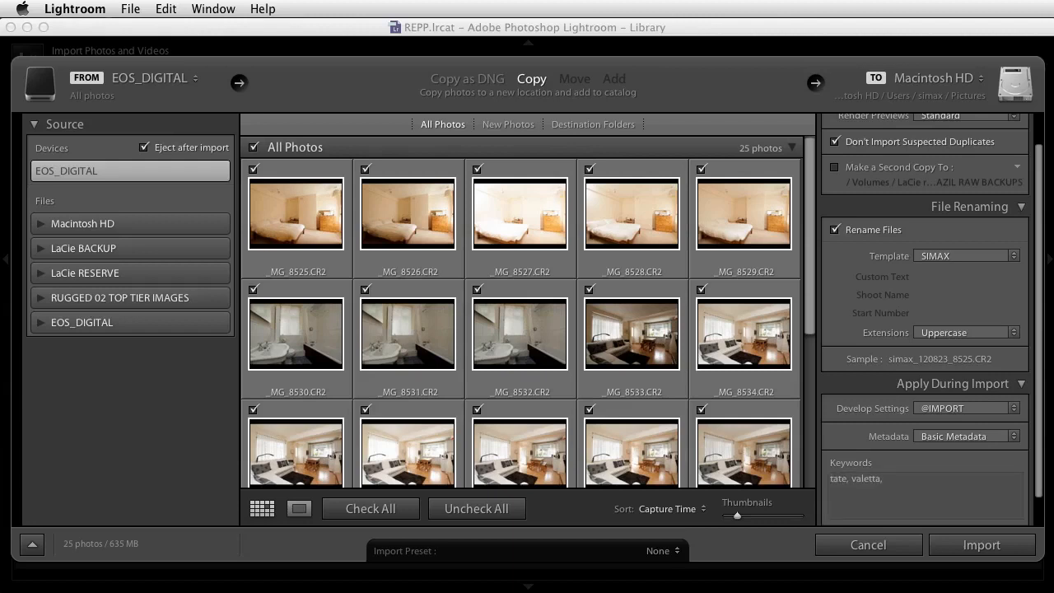
Review the available IPTC fields and the option for saving a new preset in the metadata preset editor, and close it without saving.
{"action": "left_click", "coordinate": [1014, 438]}
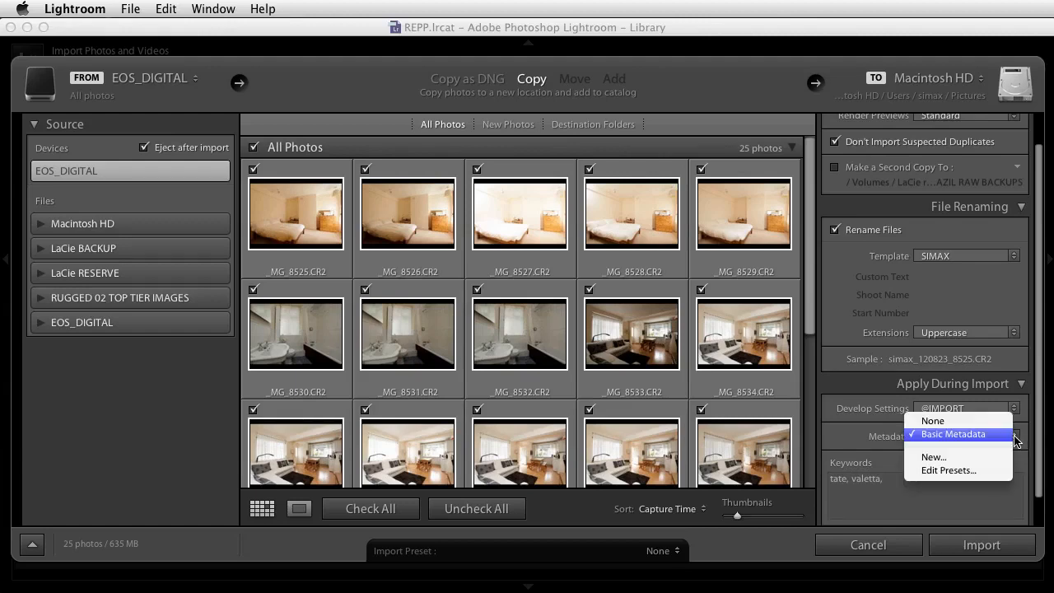
{"action": "left_click", "coordinate": [955, 470]}
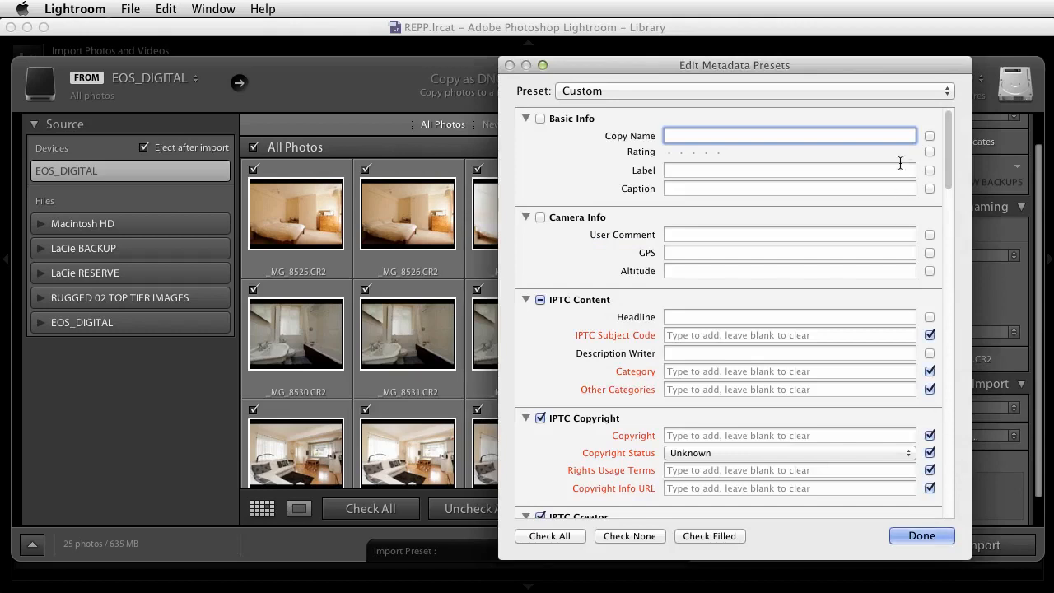
{"action": "left_click_drag", "start_coordinate": [950, 141], "coordinate": [953, 193]}
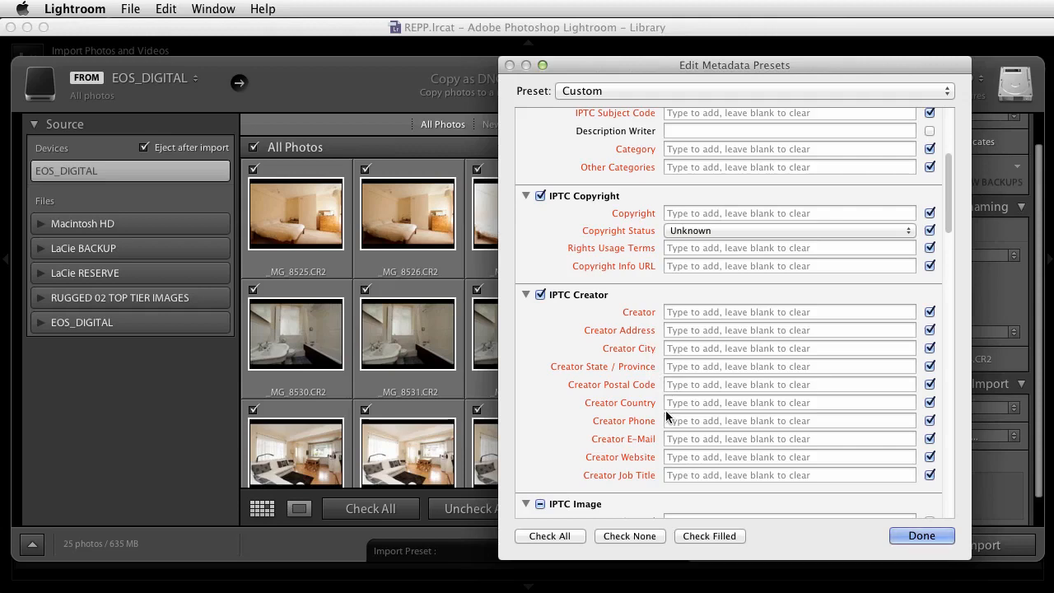
{"action": "left_click_drag", "start_coordinate": [946, 212], "coordinate": [949, 295]}
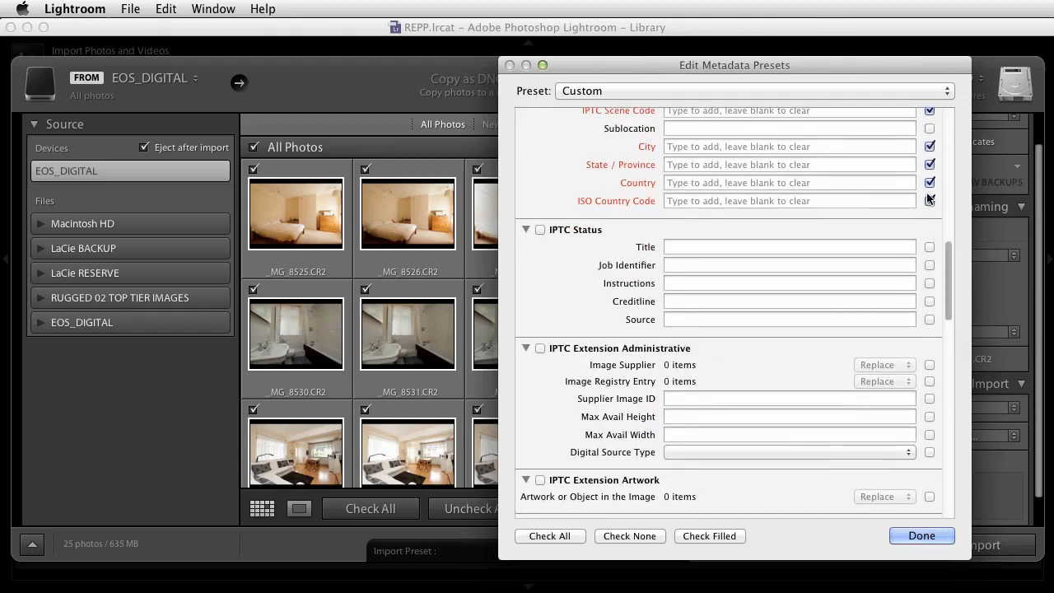
{"action": "left_click", "coordinate": [941, 91]}
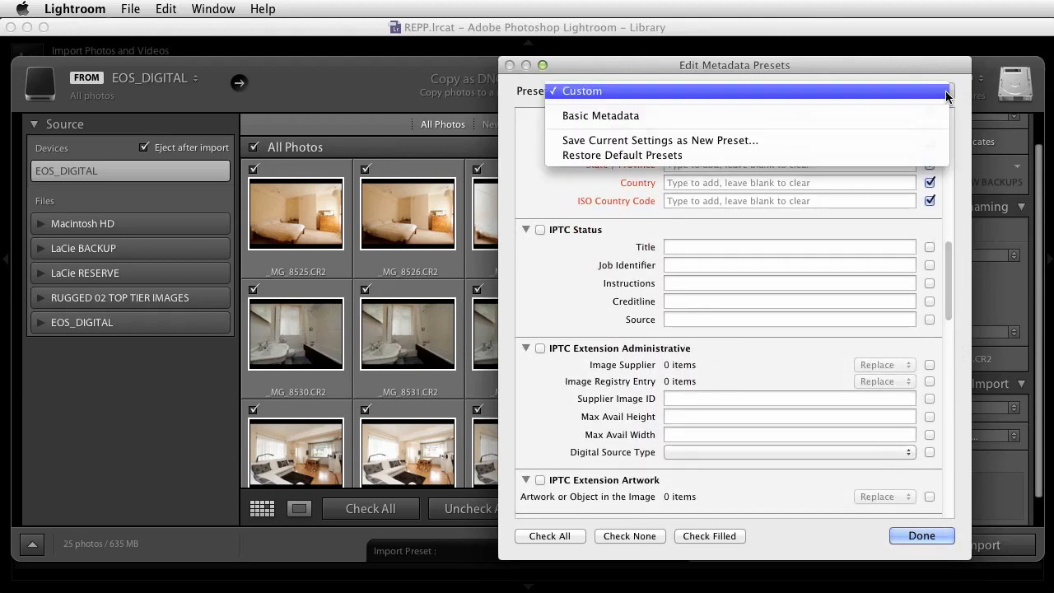
{"action": "left_click", "coordinate": [656, 144]}
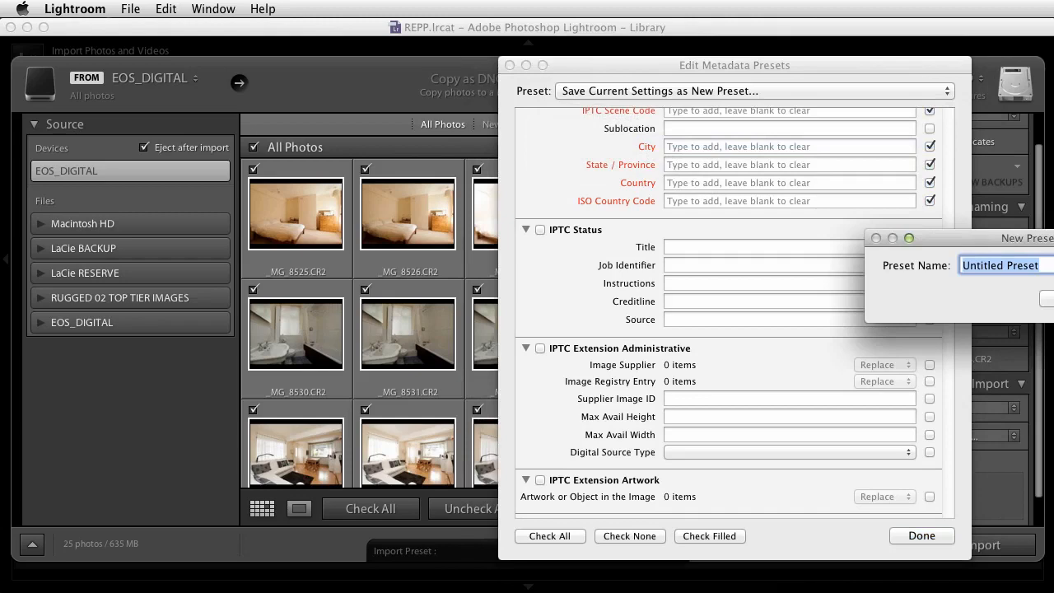
{"action": "key", "text": "Escape"}
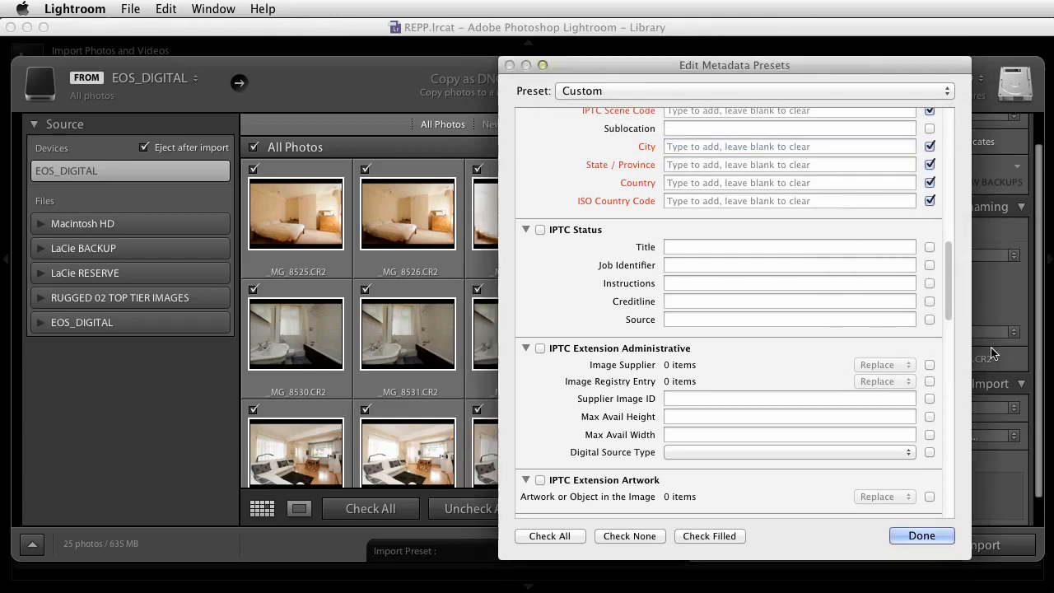
{"action": "left_click", "coordinate": [920, 536]}
{"action": "left_click", "coordinate": [699, 210]}
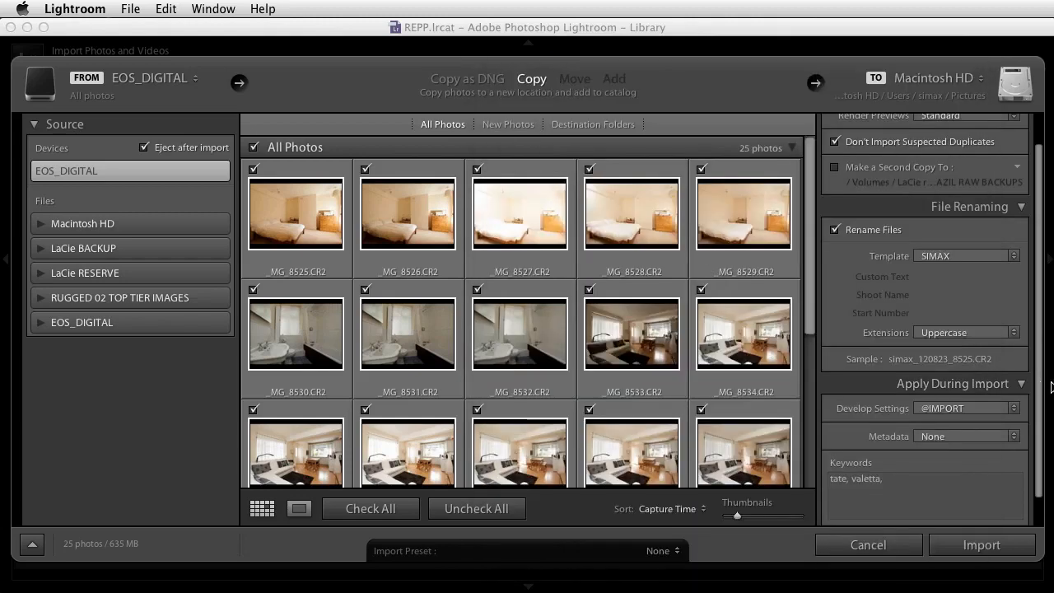
Set the metadata preset applied during import to Basic Metadata.
{"action": "left_click", "coordinate": [1008, 437]}
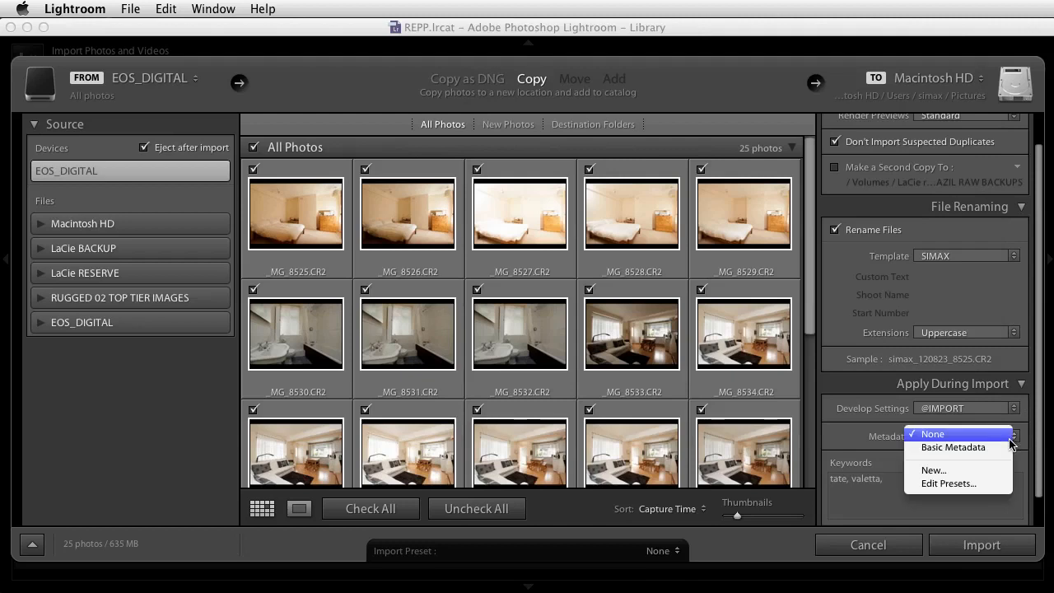
{"action": "left_click", "coordinate": [954, 448]}
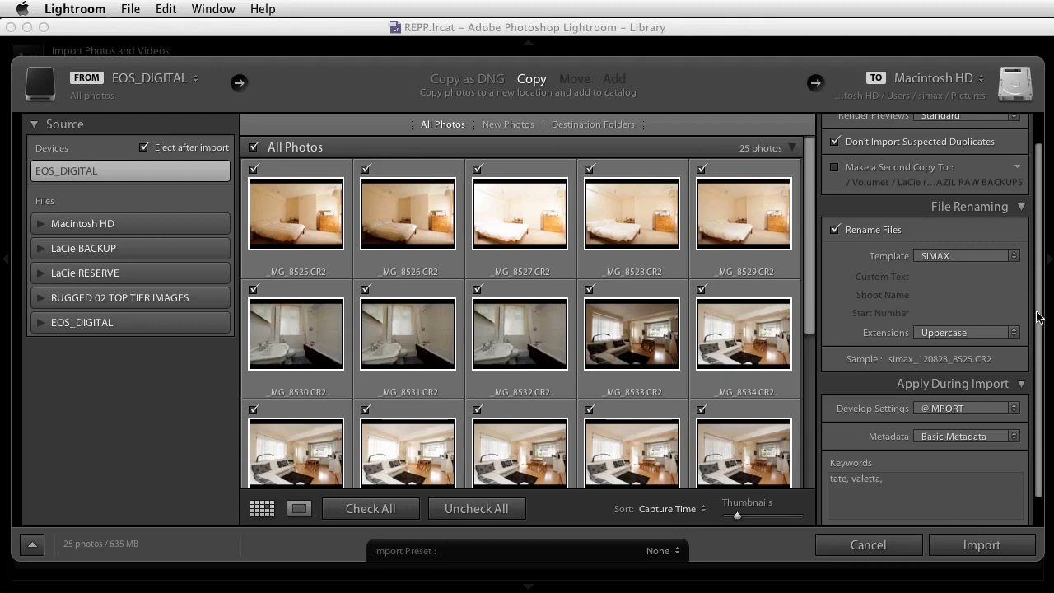
Expand the Destination settings and have the photos copied into a subfolder named tate_valetta.
{"action": "scroll", "coordinate": [1041, 317], "scroll_direction": "down", "scroll_amount": 2}
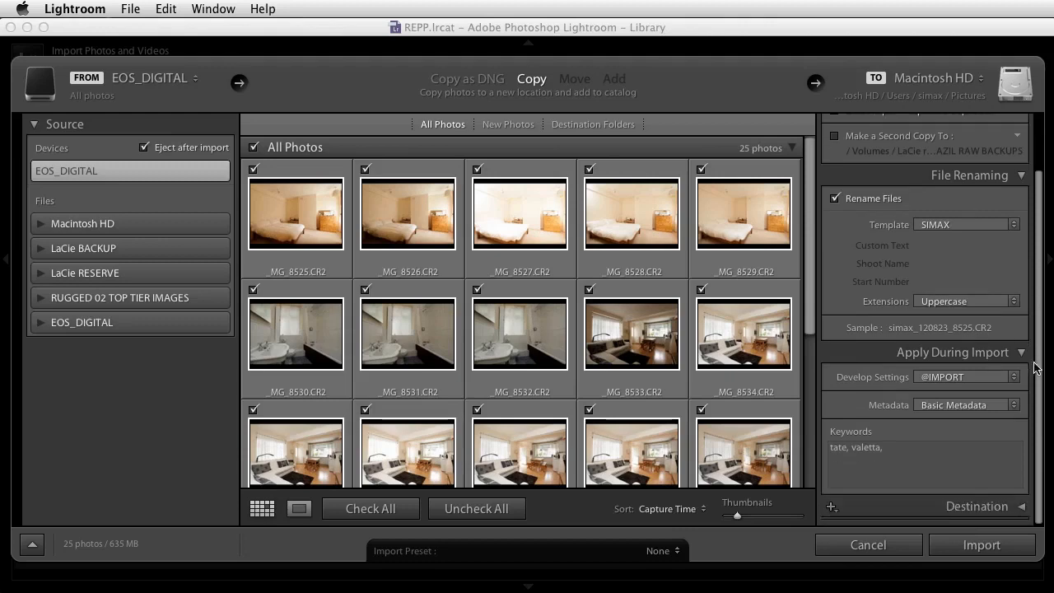
{"action": "left_click", "coordinate": [1023, 508]}
{"action": "left_click_drag", "start_coordinate": [1036, 385], "coordinate": [1039, 331]}
{"action": "scroll", "coordinate": [1038, 331], "scroll_direction": "down", "scroll_amount": 2}
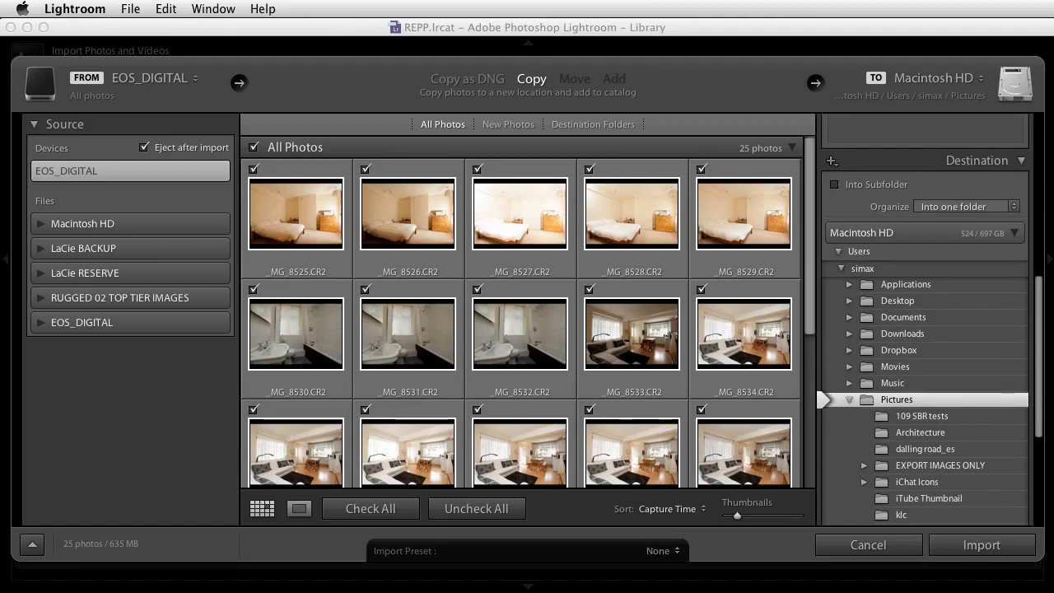
{"action": "left_click", "coordinate": [835, 185]}
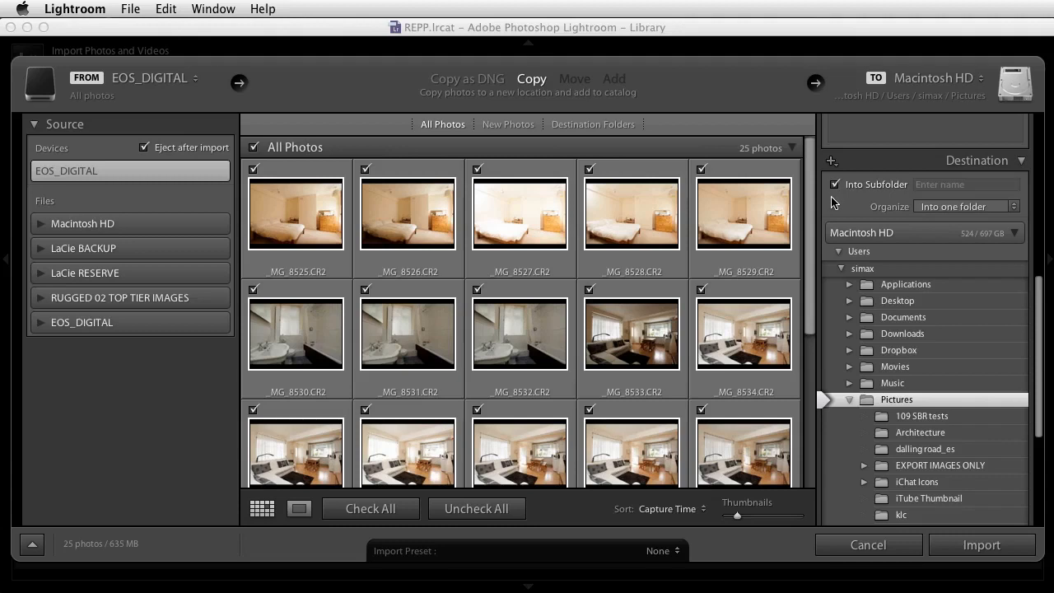
{"action": "left_click", "coordinate": [921, 188]}
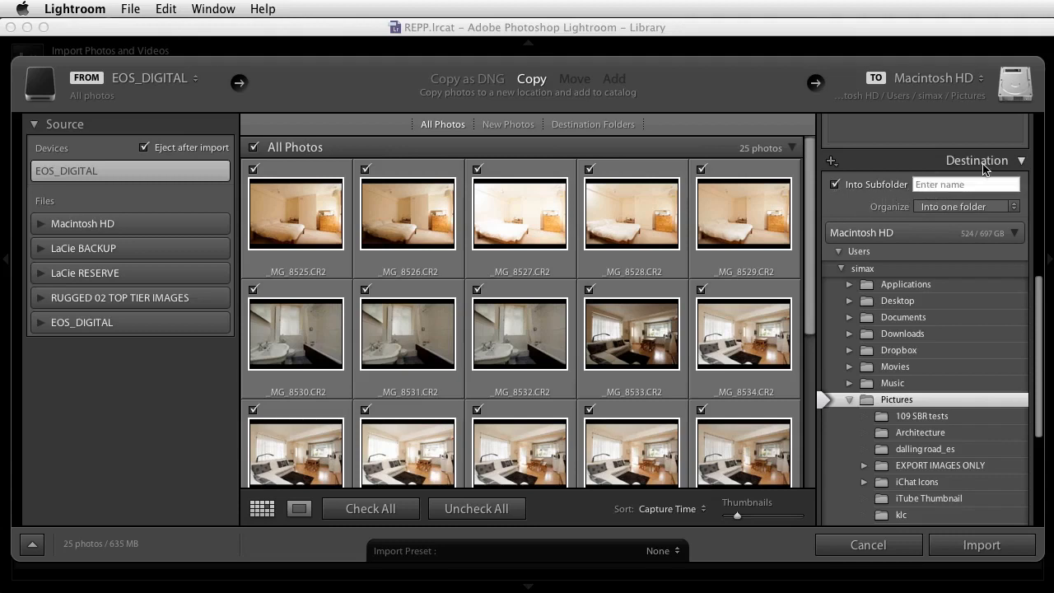
{"action": "type", "text": "tate_valetta"}
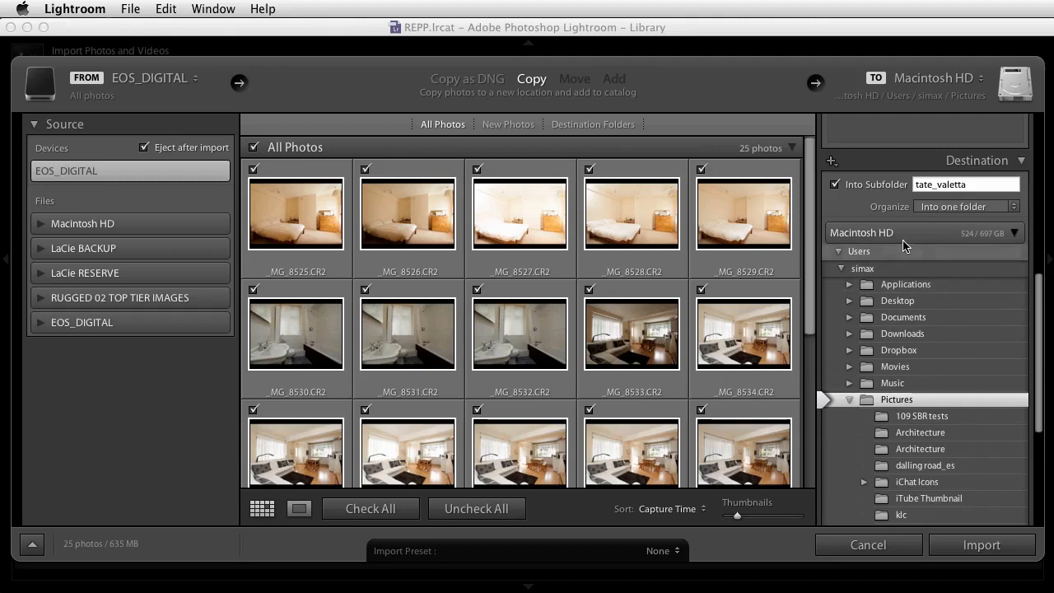
Choose the LIGHTROOM IMPORTED folder, inside LACIE BACK UP > IMAGES on the LaCie BACKUP drive, as the import destination.
{"action": "left_click", "coordinate": [1016, 236]}
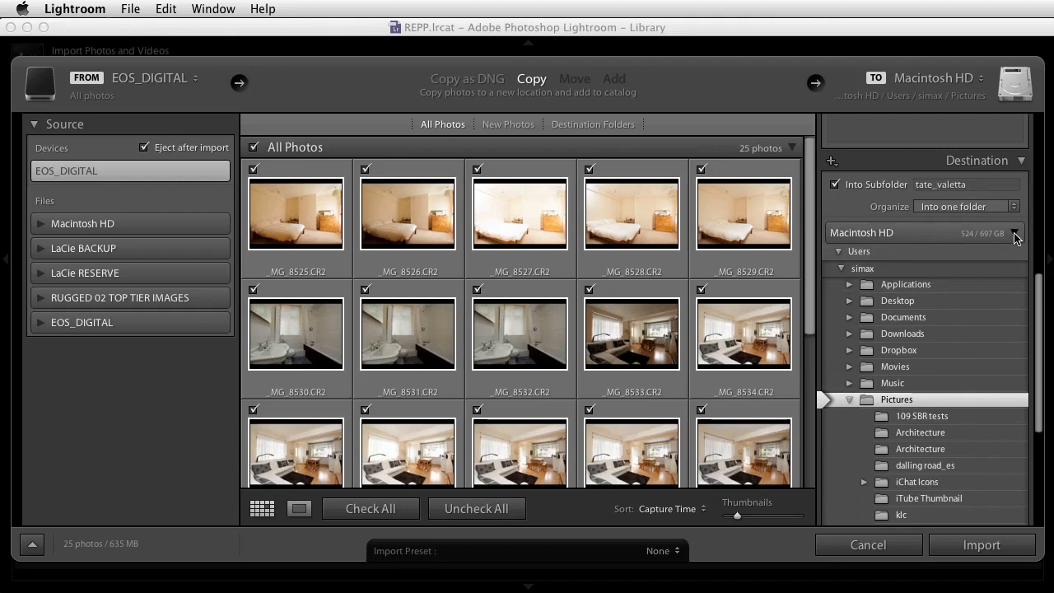
{"action": "left_click_drag", "start_coordinate": [1039, 286], "coordinate": [1039, 272]}
{"action": "scroll", "coordinate": [1040, 272], "scroll_direction": "down", "scroll_amount": 2}
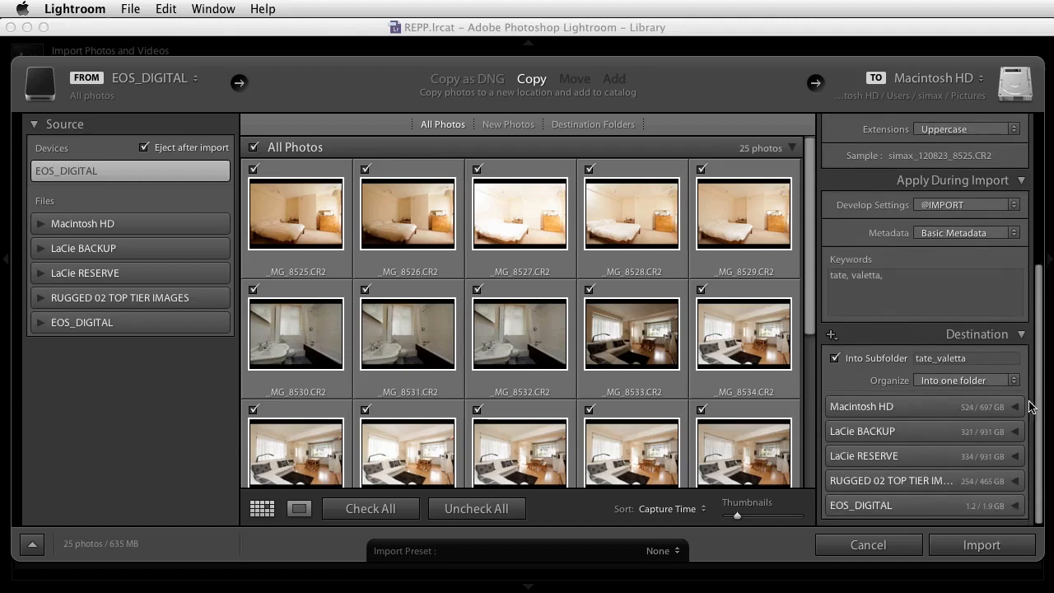
{"action": "left_click", "coordinate": [1015, 431]}
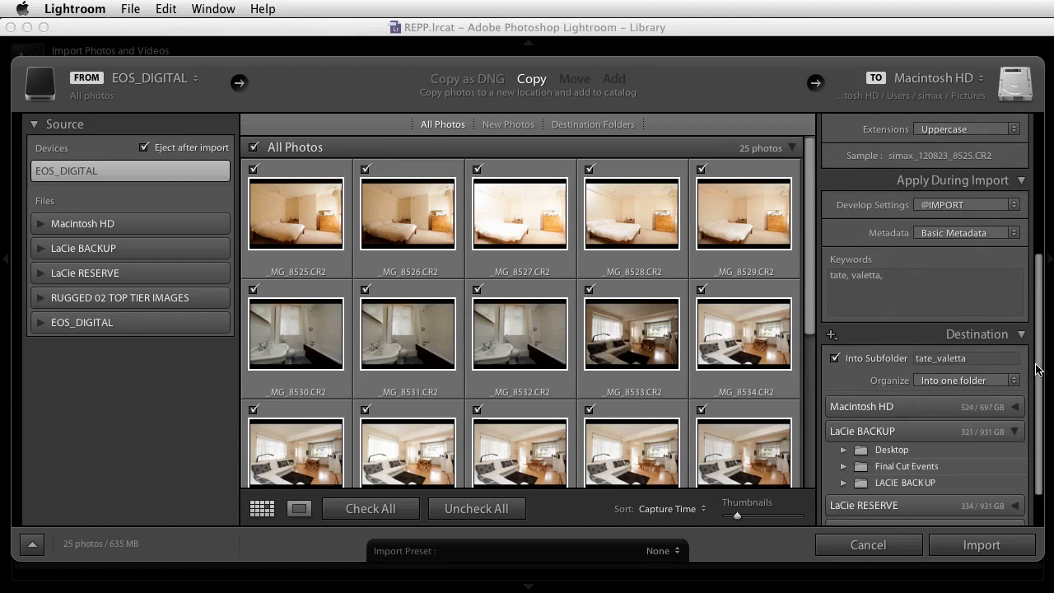
{"action": "scroll", "coordinate": [854, 496], "scroll_direction": "down", "scroll_amount": 2}
{"action": "left_click", "coordinate": [843, 433]}
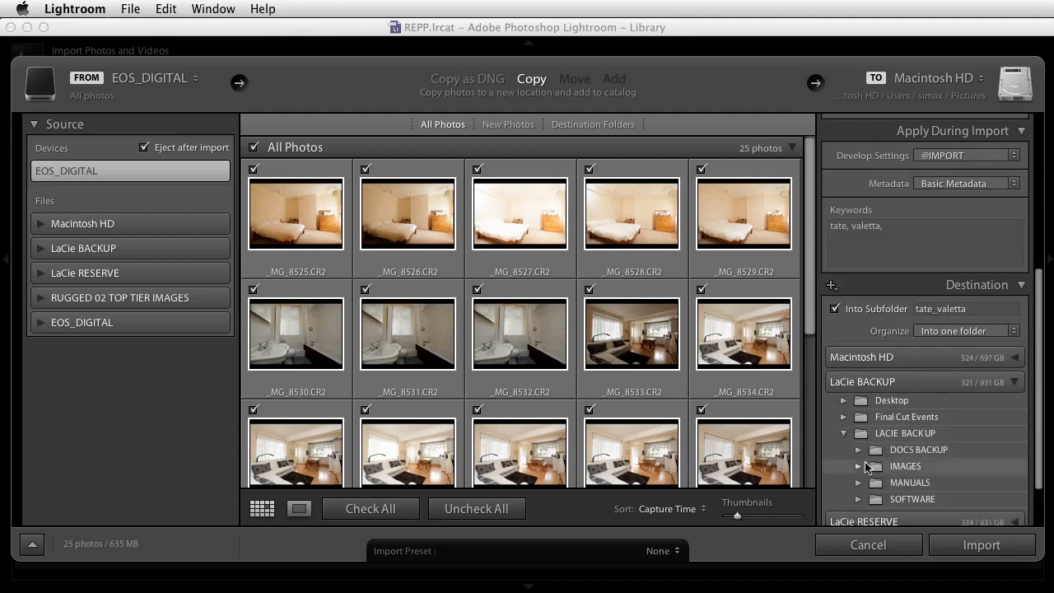
{"action": "left_click", "coordinate": [858, 466]}
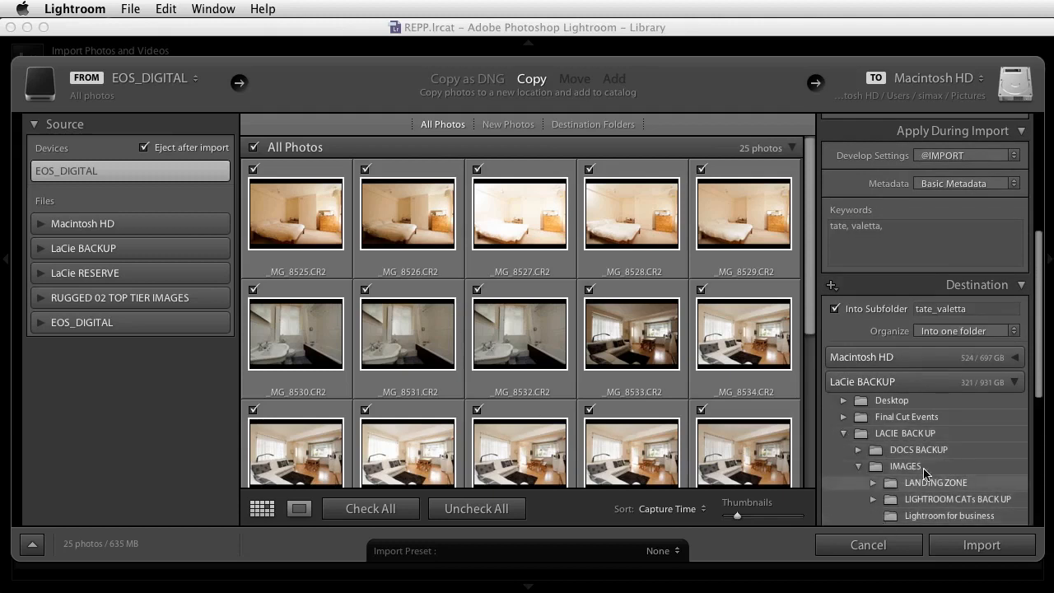
{"action": "left_click_drag", "start_coordinate": [1039, 345], "coordinate": [1039, 393]}
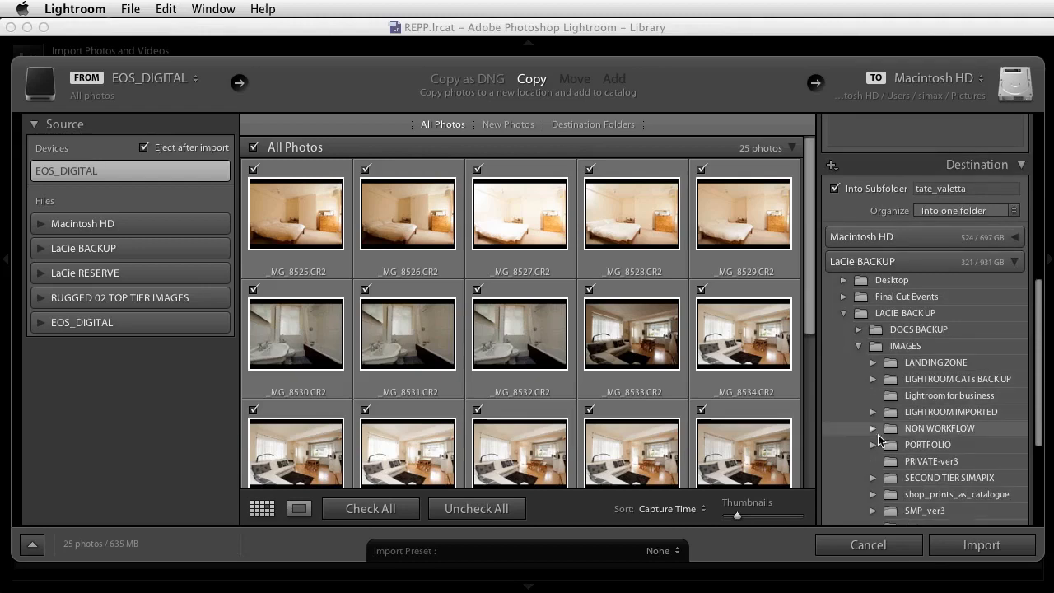
{"action": "left_click", "coordinate": [874, 412]}
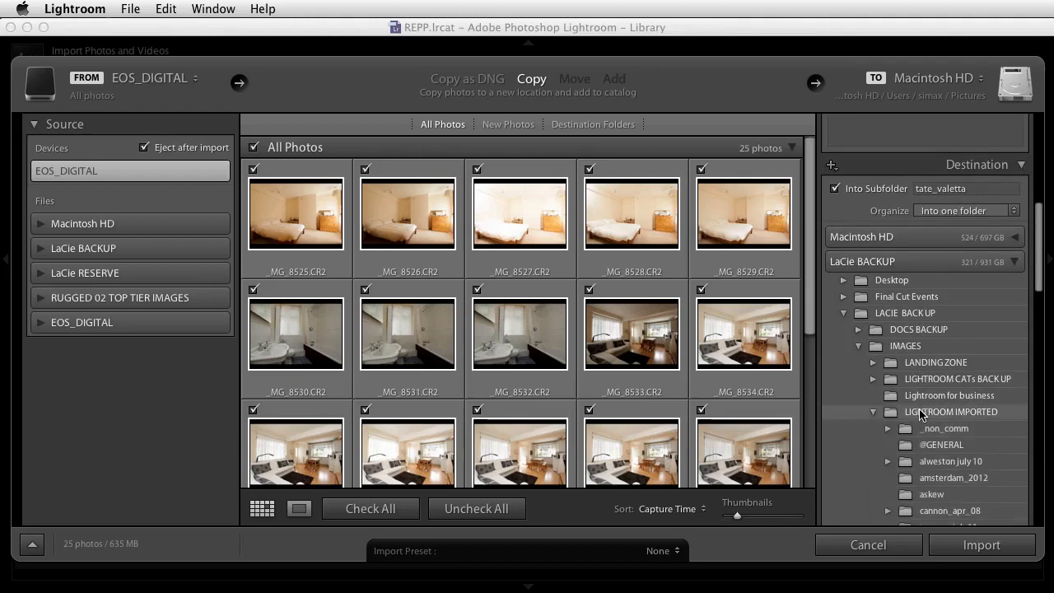
{"action": "left_click", "coordinate": [919, 412]}
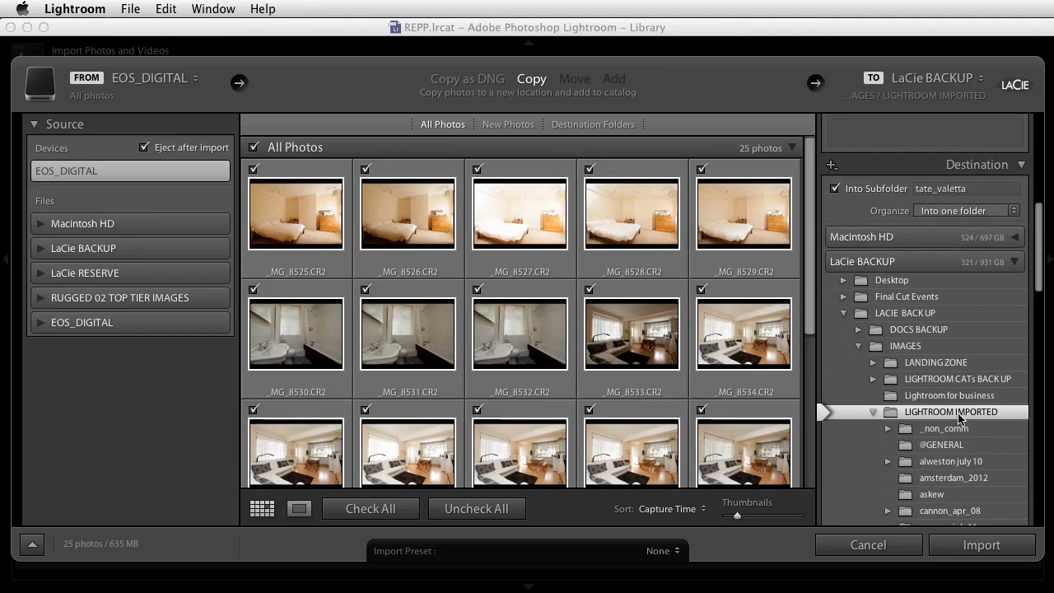
Start importing the checked photos from the memory card with the chosen settings.
{"action": "scroll", "coordinate": [1040, 261], "scroll_direction": "down", "scroll_amount": 5}
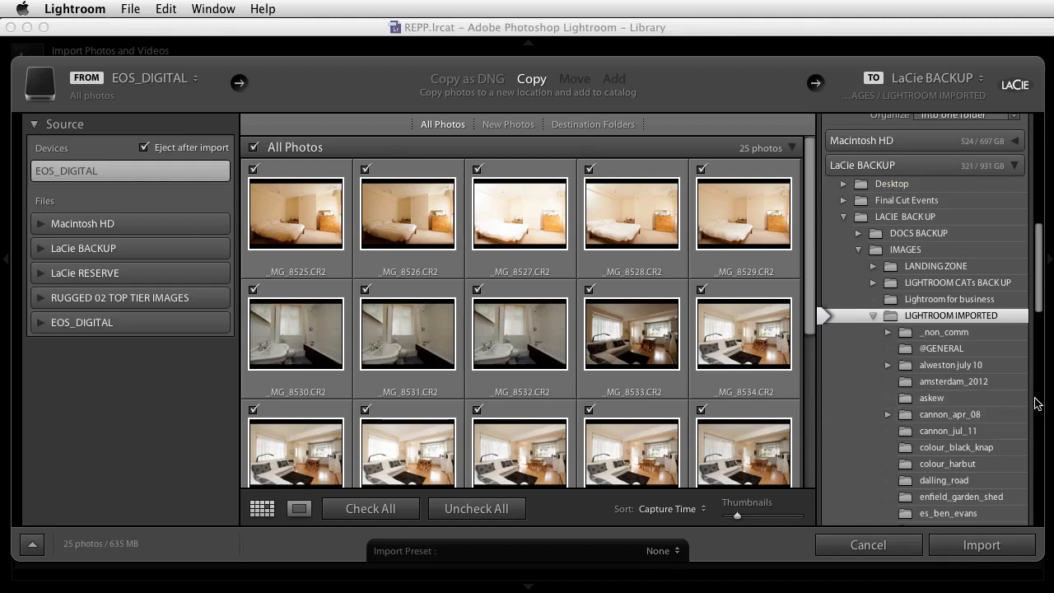
{"action": "key", "text": "super+Tab"}
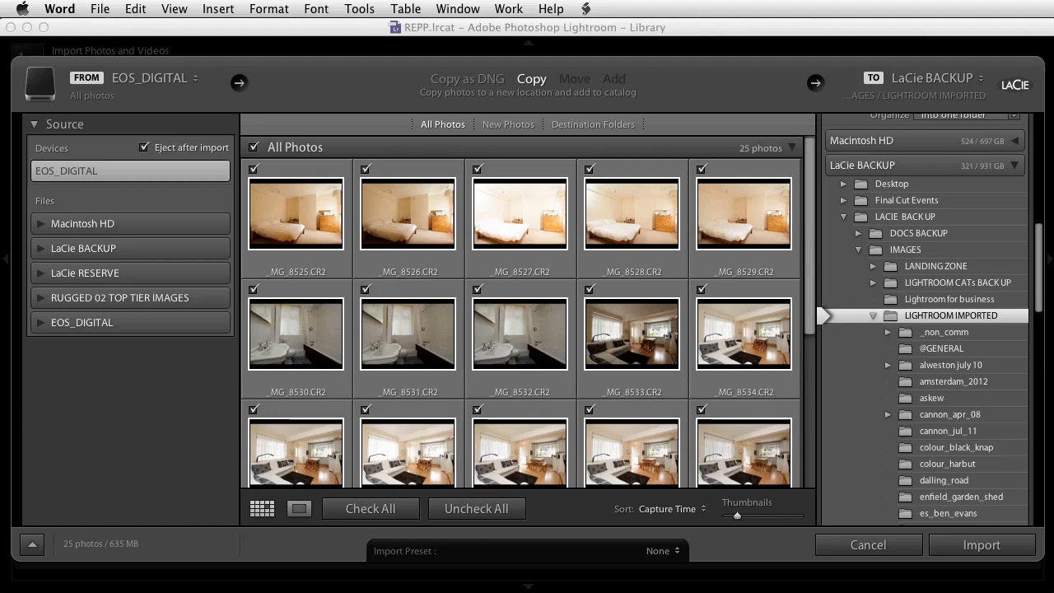
{"action": "left_click", "coordinate": [977, 549]}
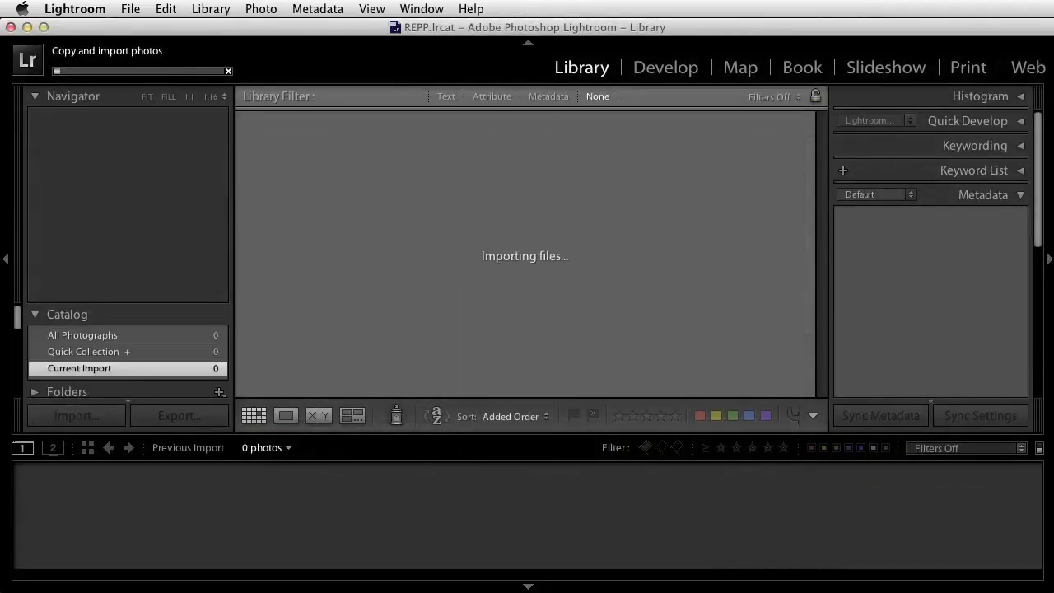